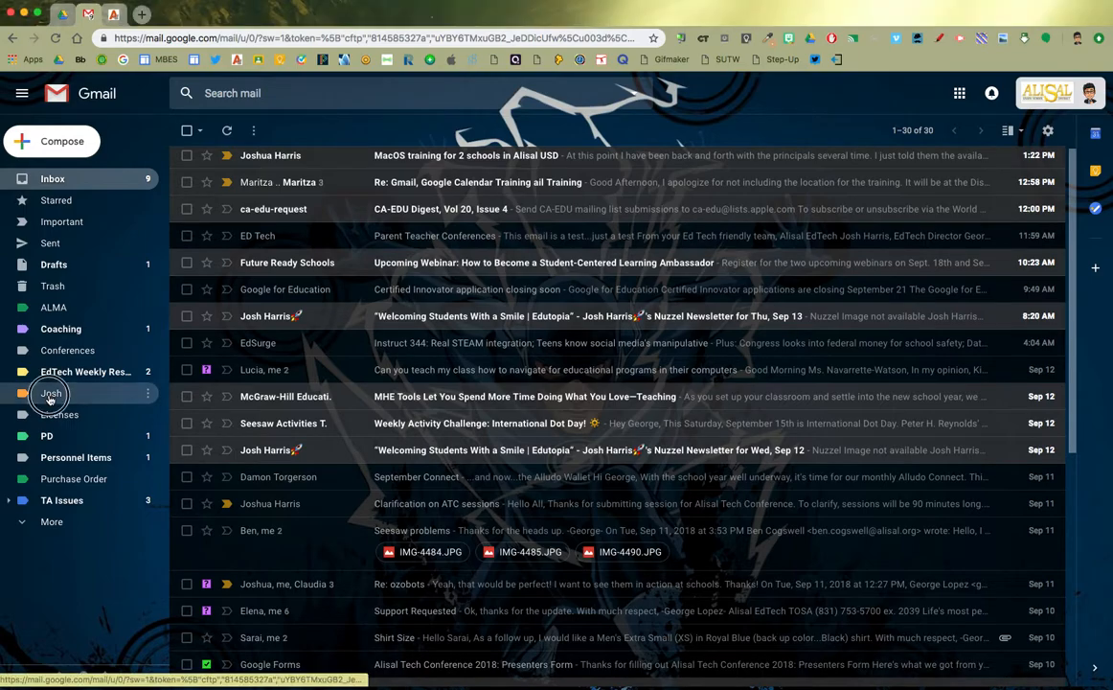
Search the mailbox for the colleague's full name, returning about 130 conversations
left_click(61, 398)
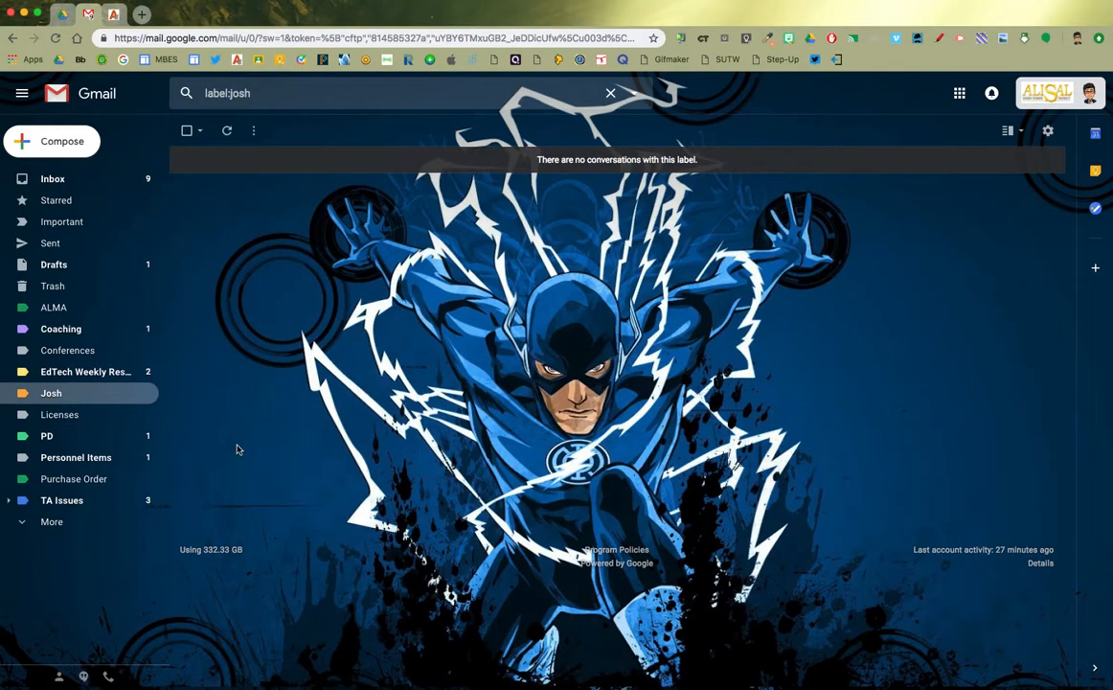
left_click(47, 171)
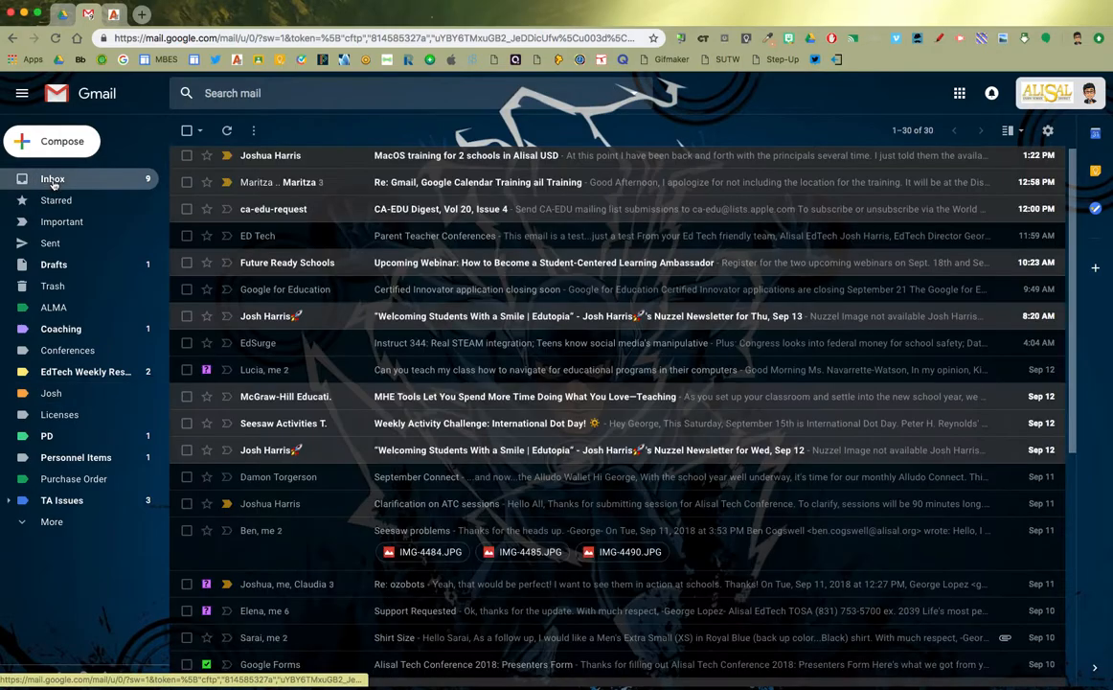
left_click(456, 96)
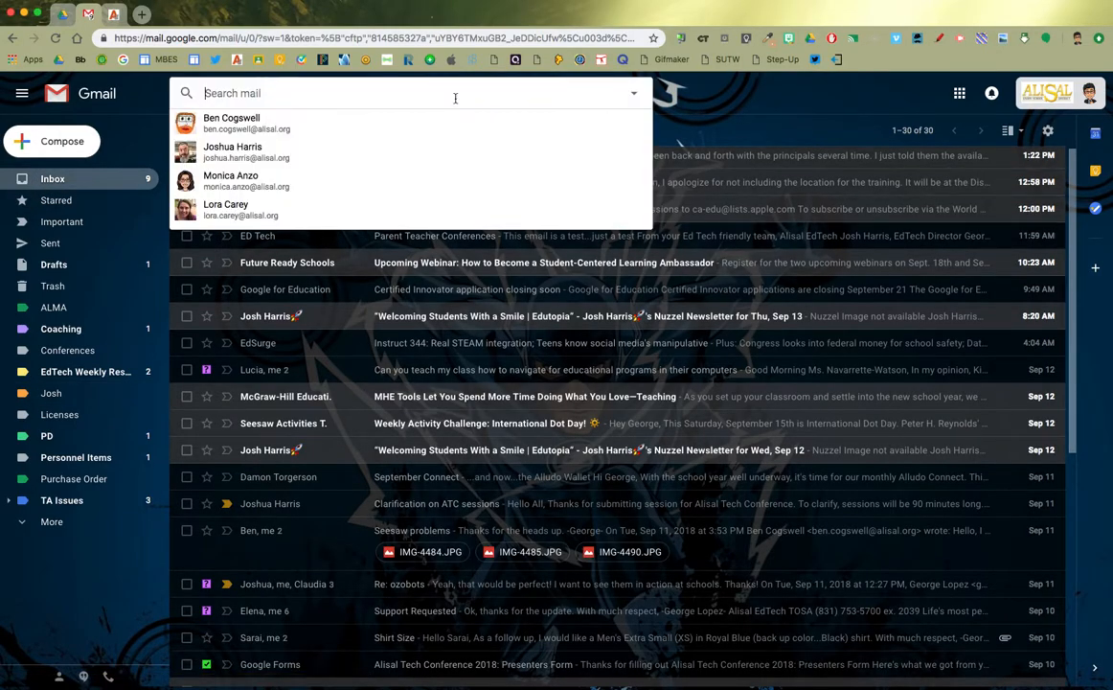
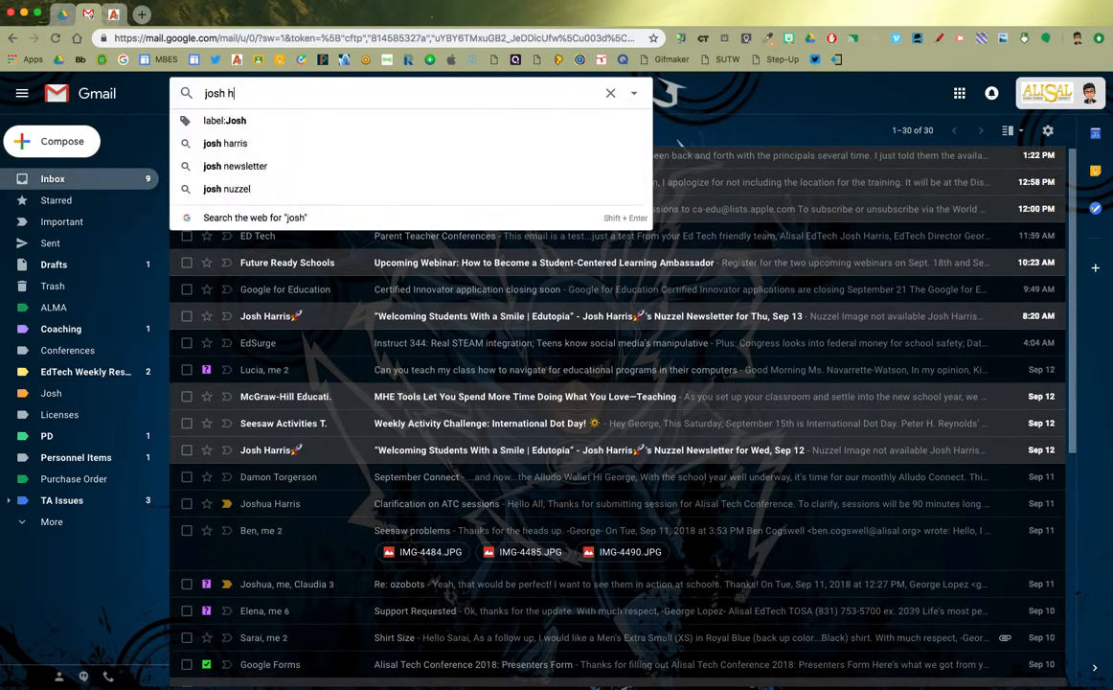
key("Return")
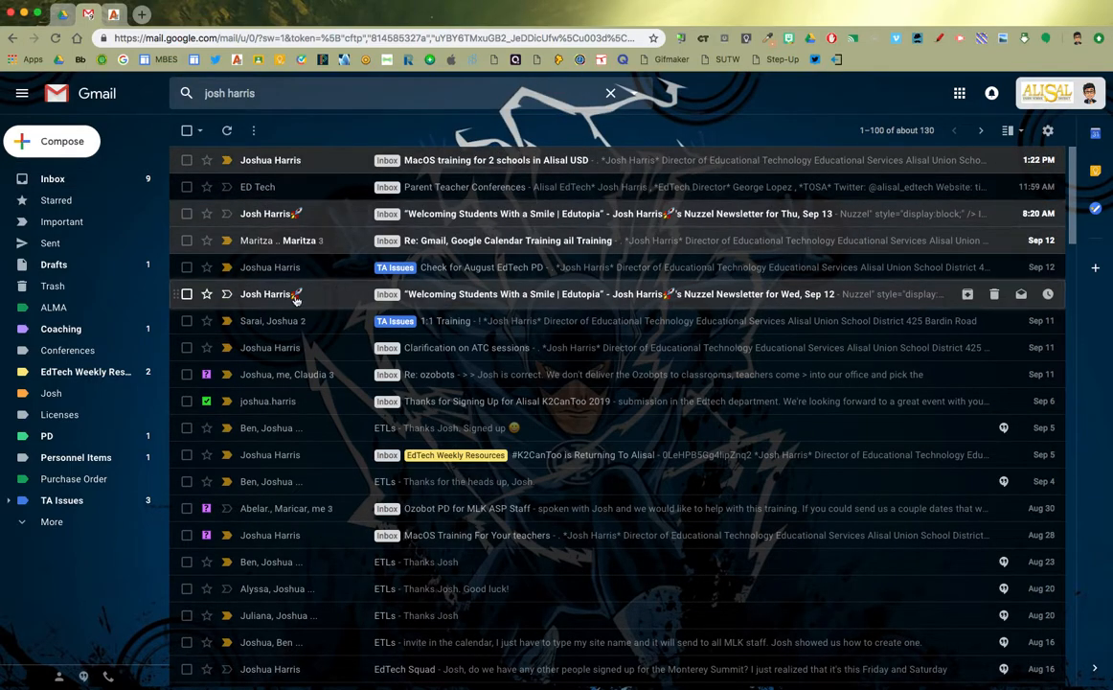
mouse_move(296, 299)
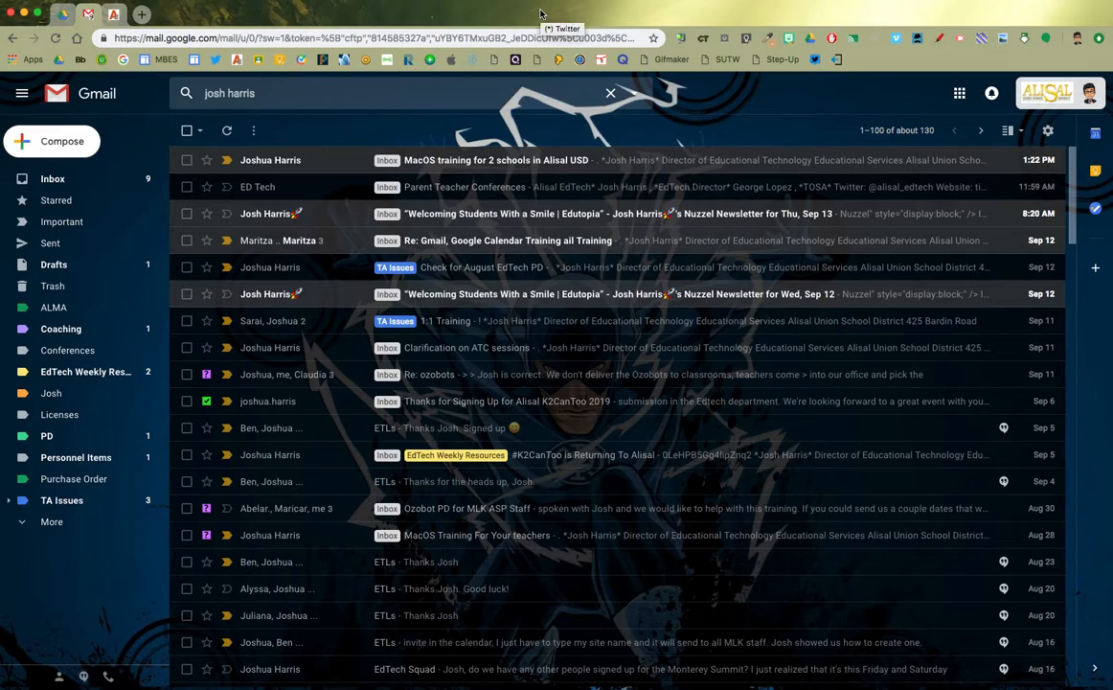
Re-run the search by the colleague's suggested sender address instead of name, listing about 159 conversations
left_click(636, 95)
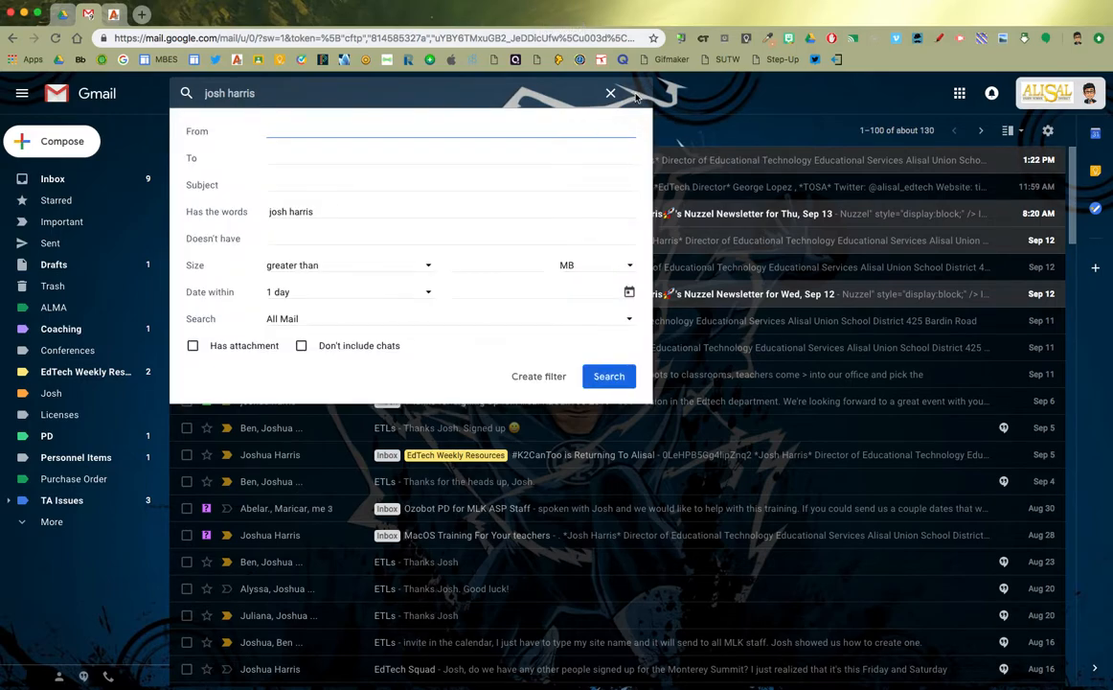
left_click(320, 212)
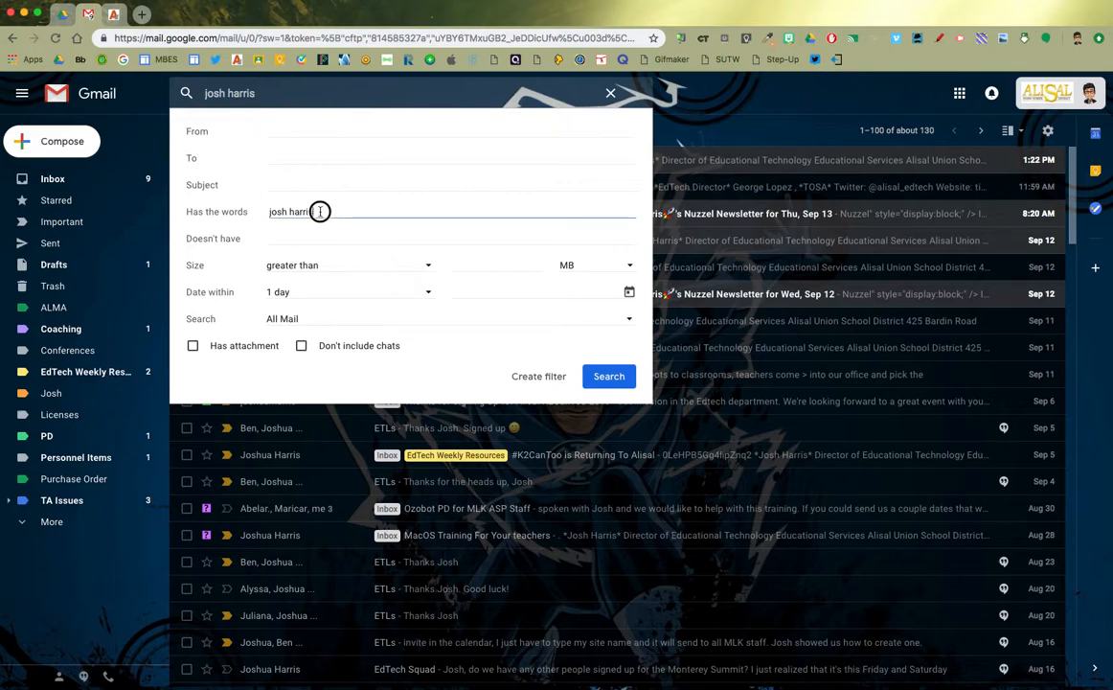
left_click_drag(320, 211, 249, 214)
key("BackSpace")
left_click(281, 131)
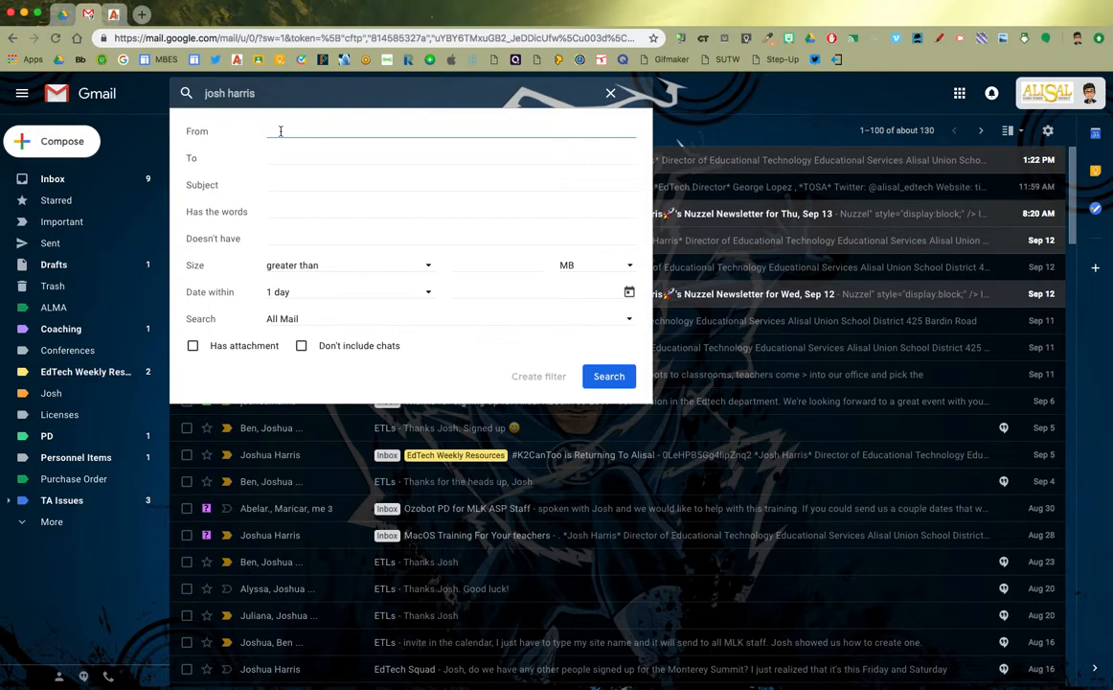
type("josh")
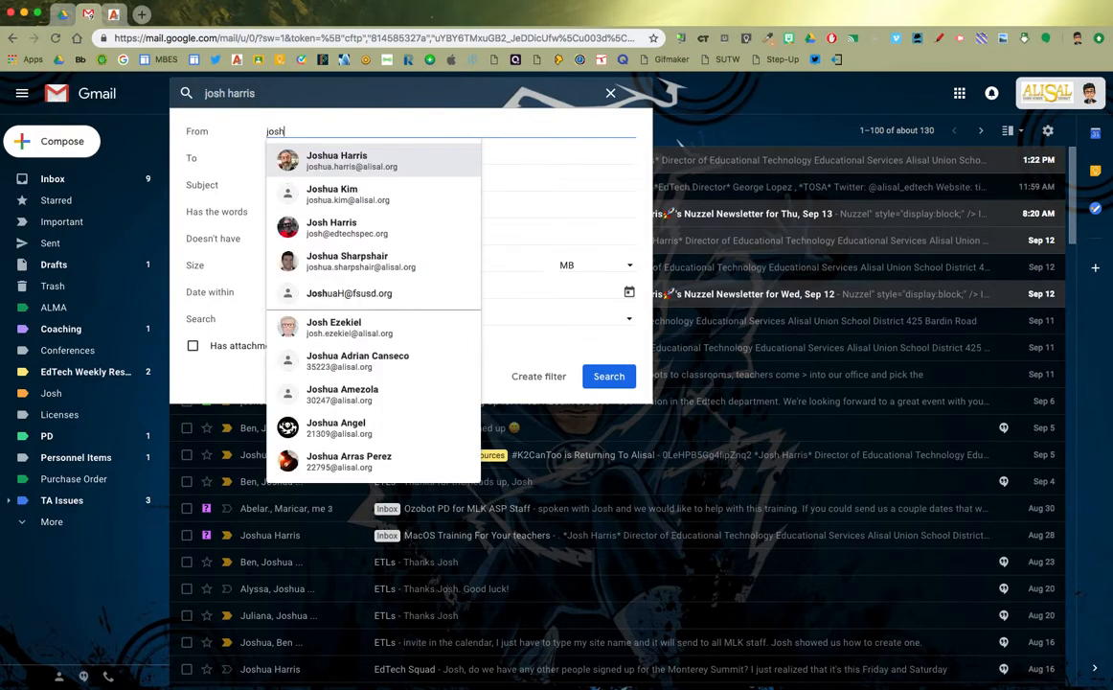
key("Return")
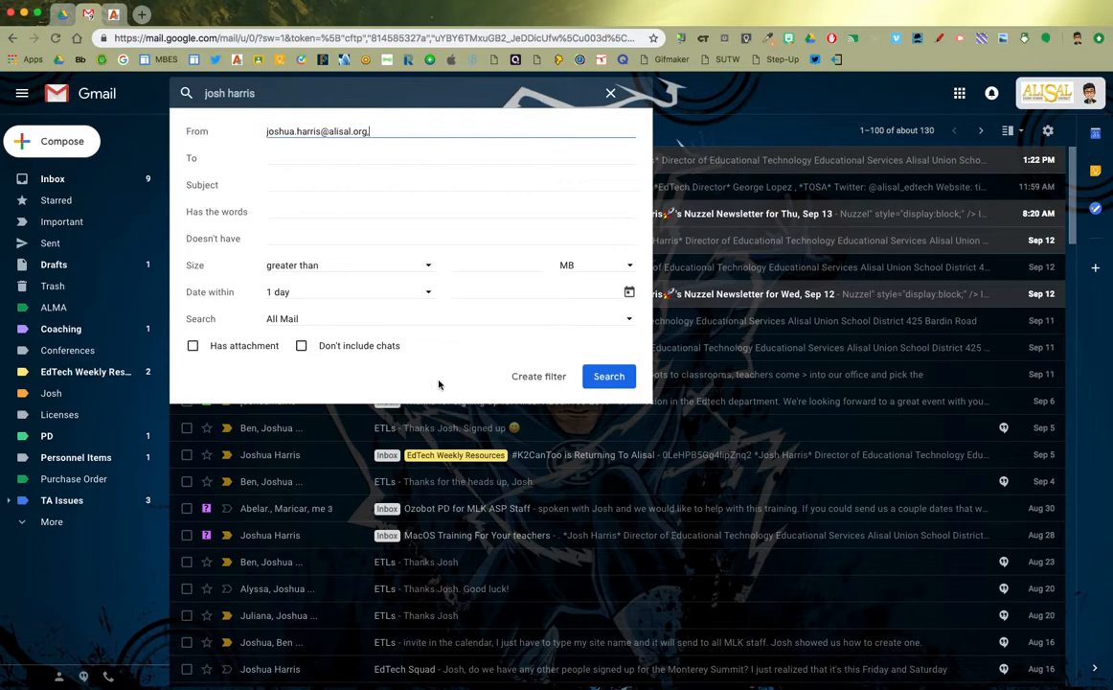
left_click(600, 379)
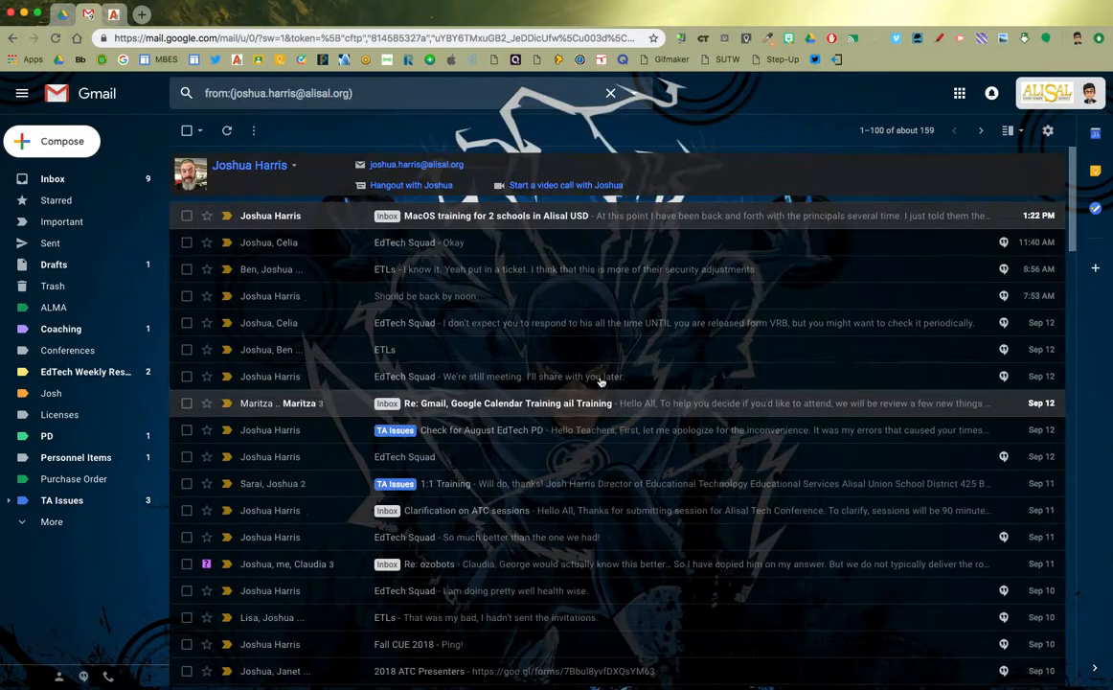
Scroll the sender results, then reopen the search options with the address prefilled as From
scroll(493, 482, "down", 15)
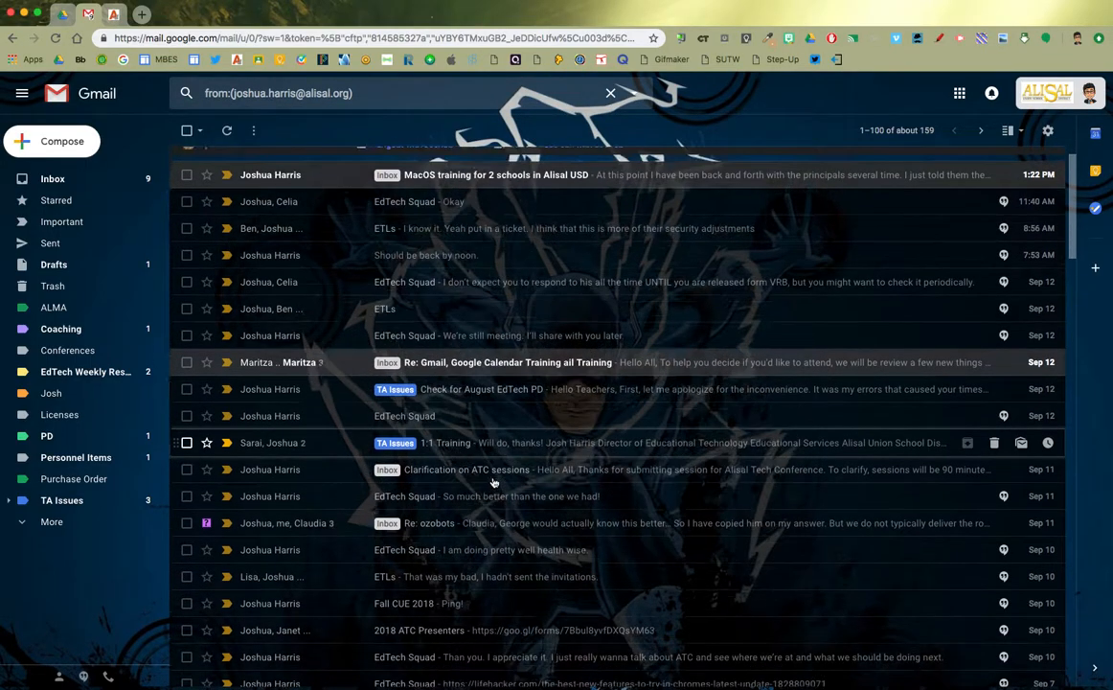
scroll(495, 483, "down", 6)
scroll(494, 483, "up", 20)
scroll(494, 483, "down", 5)
scroll(494, 482, "down", 10)
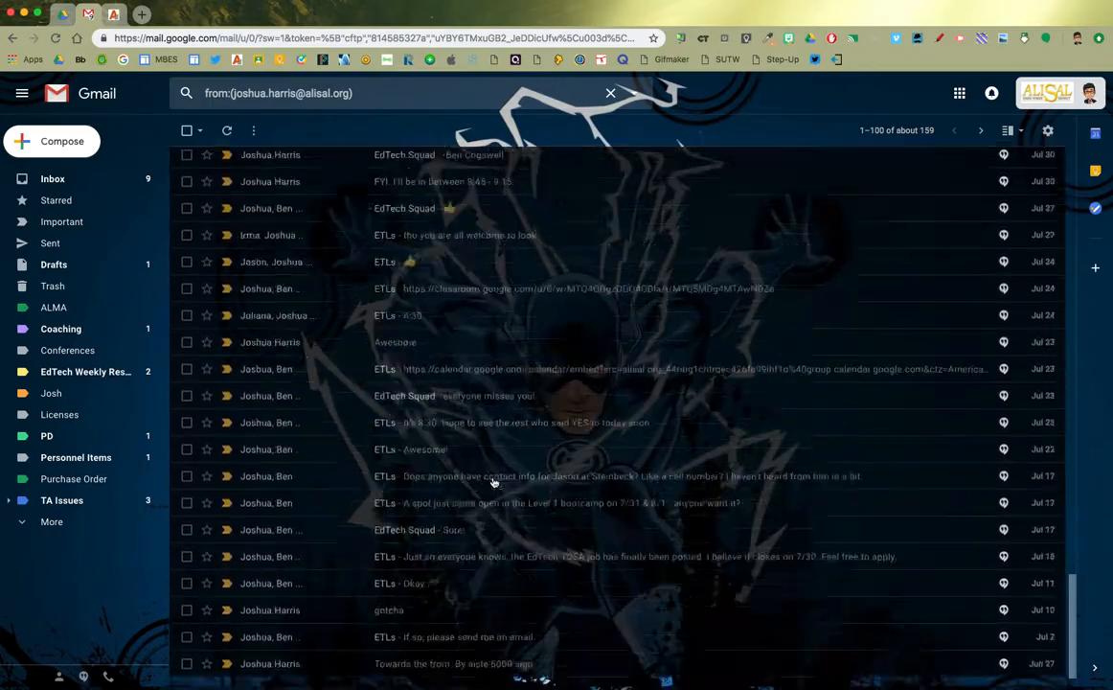
scroll(495, 482, "up", 20)
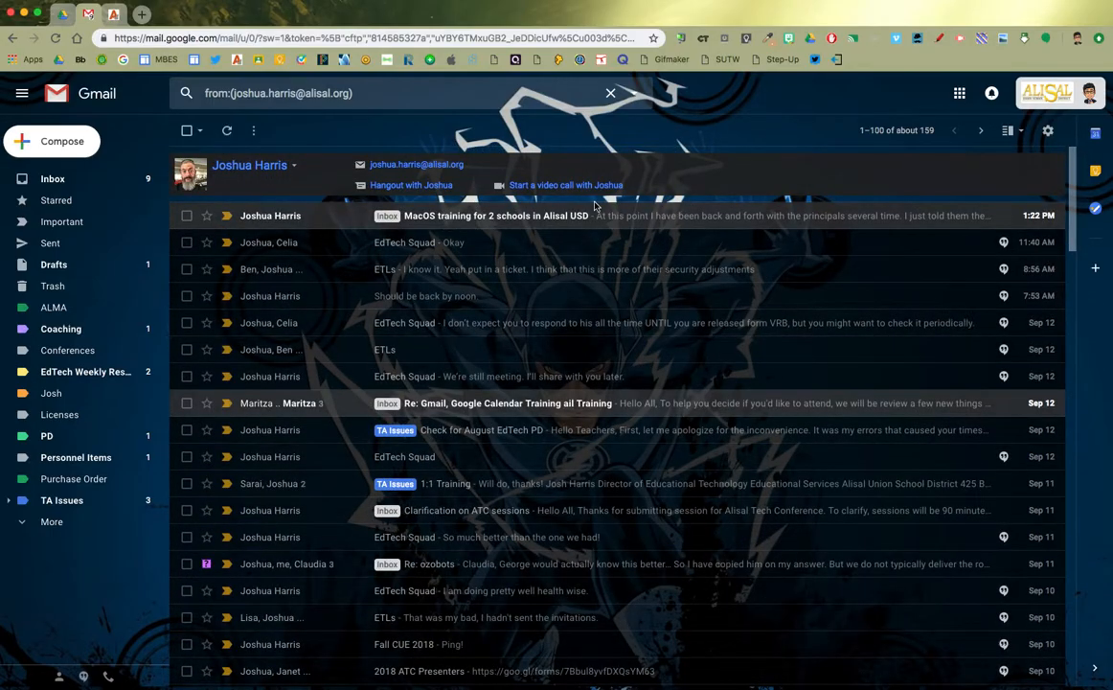
left_click(637, 95)
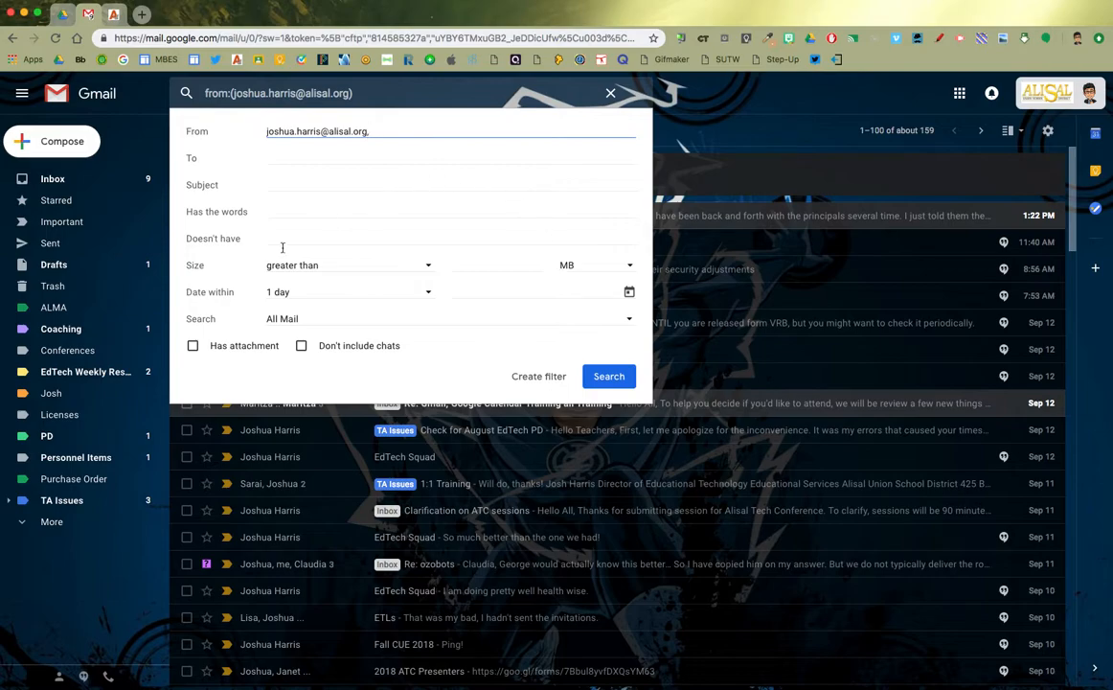
Create a filter for this sender with 'Always mark it as important' and 'Apply the label' ticked
left_click(523, 376)
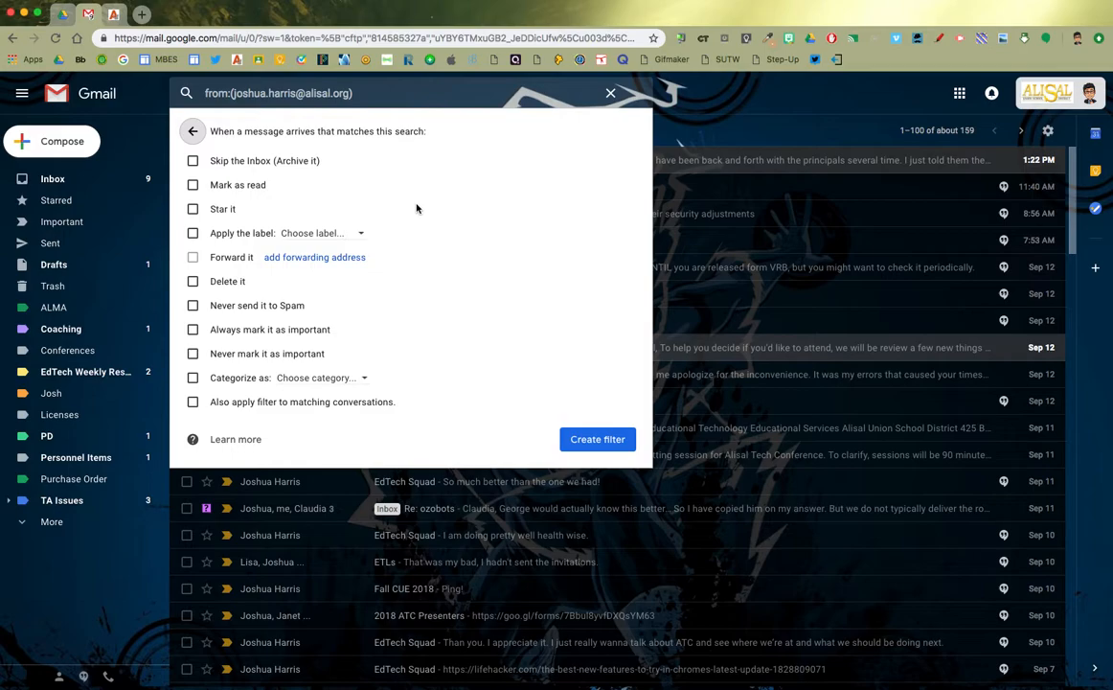
left_click(194, 330)
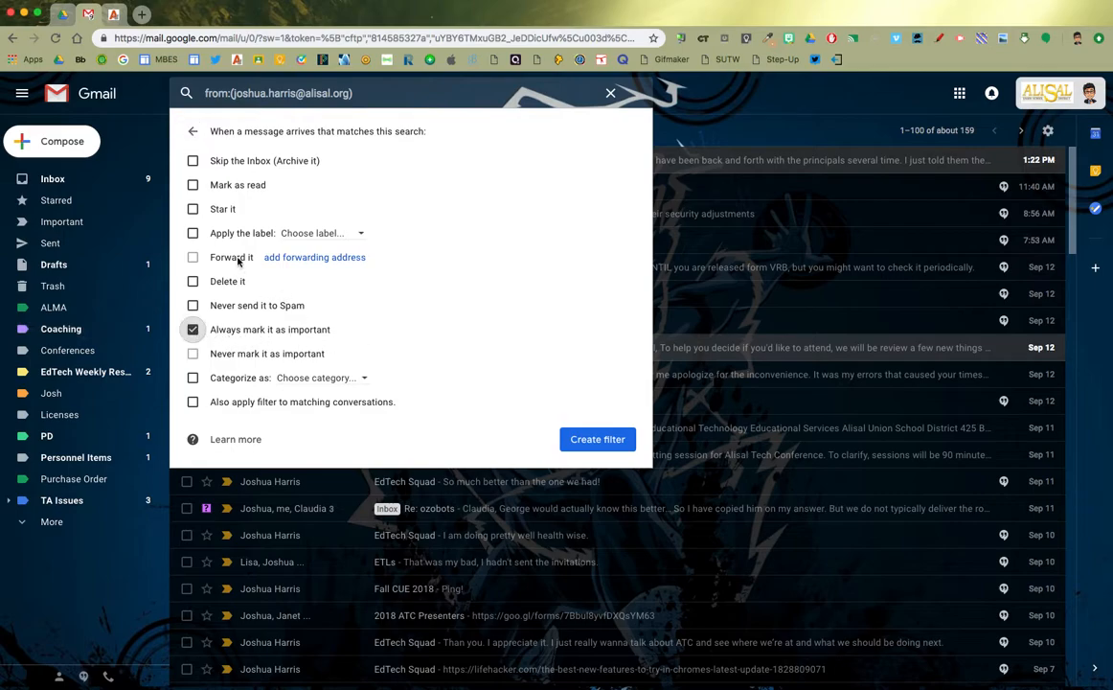
left_click(193, 232)
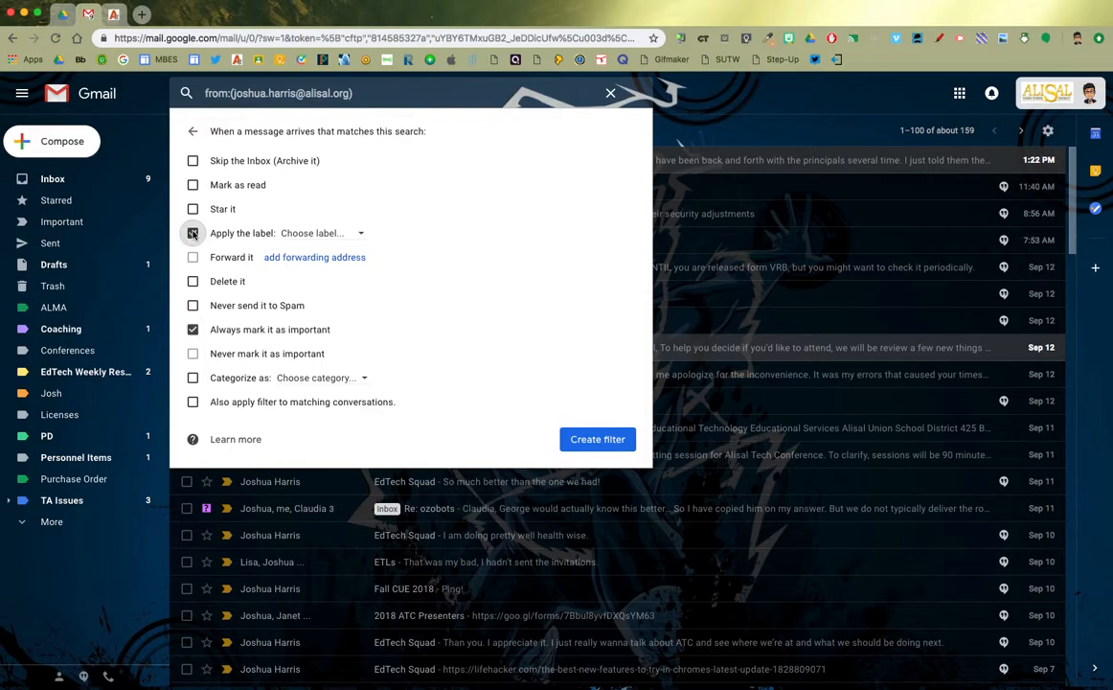
left_click(363, 234)
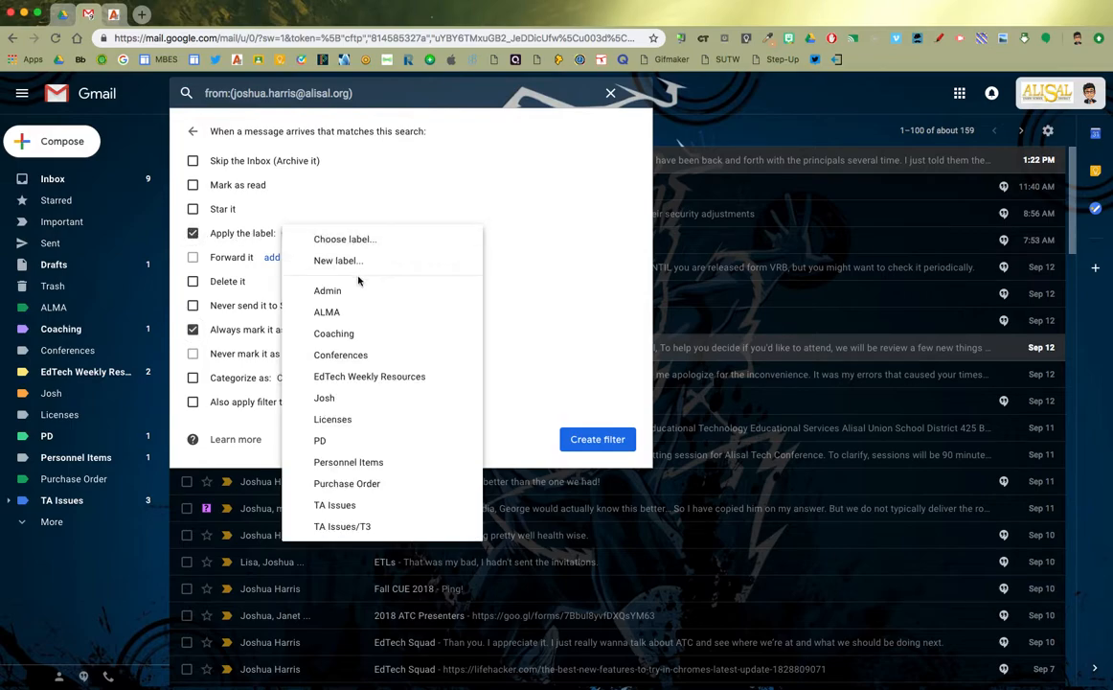
Set the filter's label to Josh, apply it to existing matching conversations, and save it
left_click(353, 396)
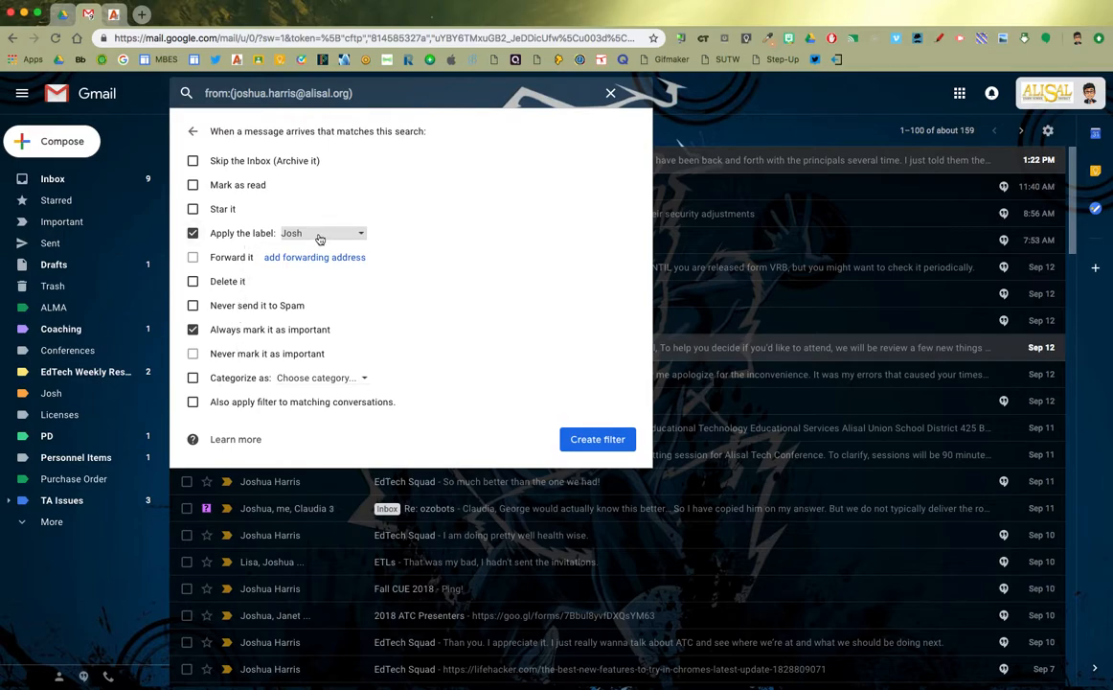
left_click(193, 402)
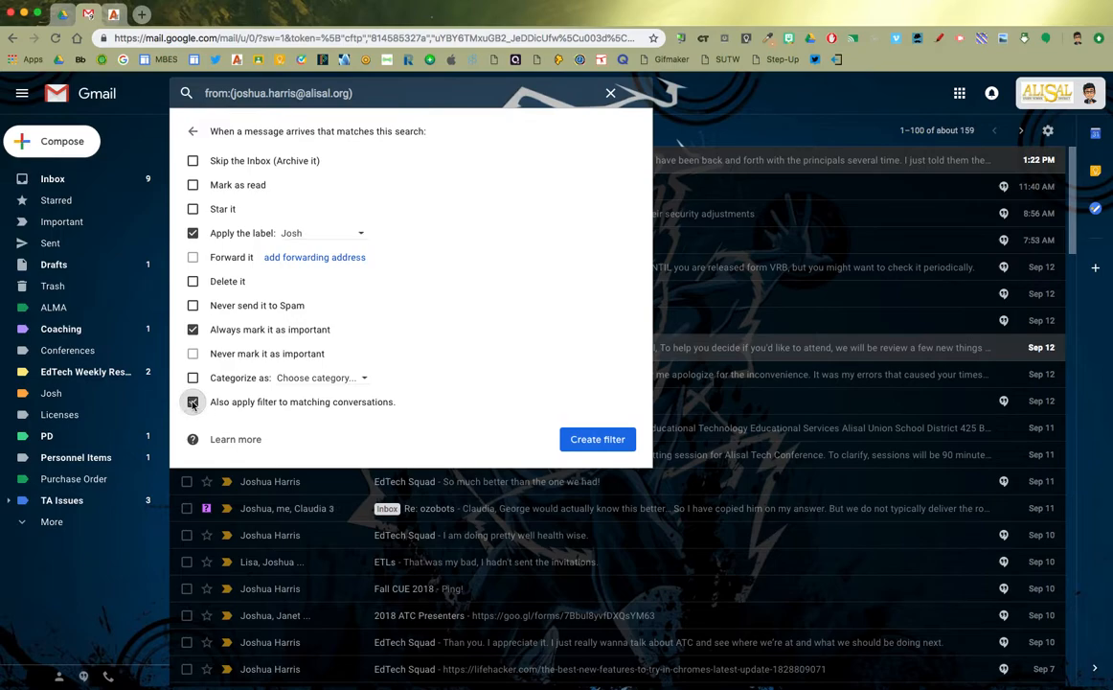
left_click(595, 440)
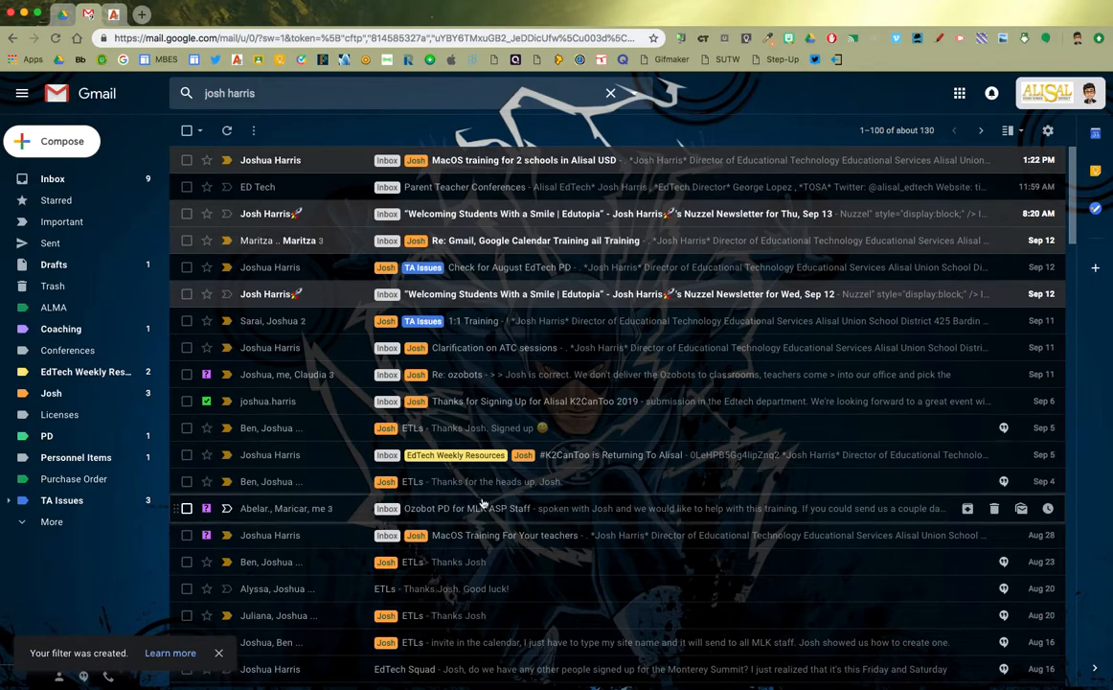
Check the new Josh tags on the sender's results, then return to the Inbox
scroll(530, 401, "down", 1)
scroll(533, 402, "up", 1)
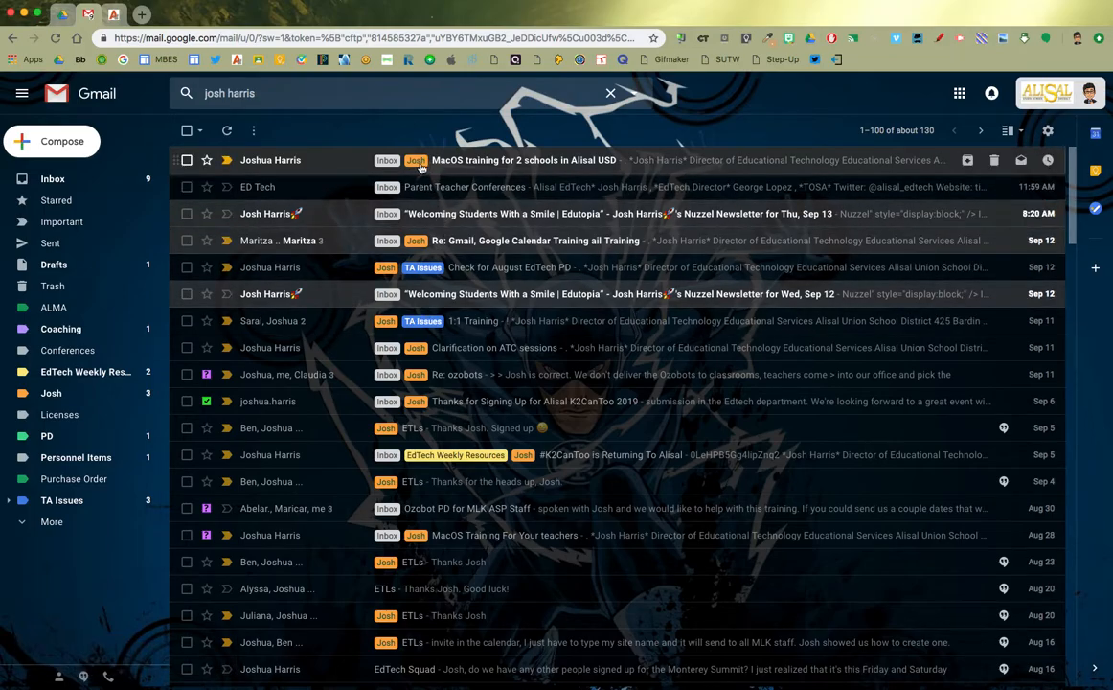
scroll(444, 305, "down", 5)
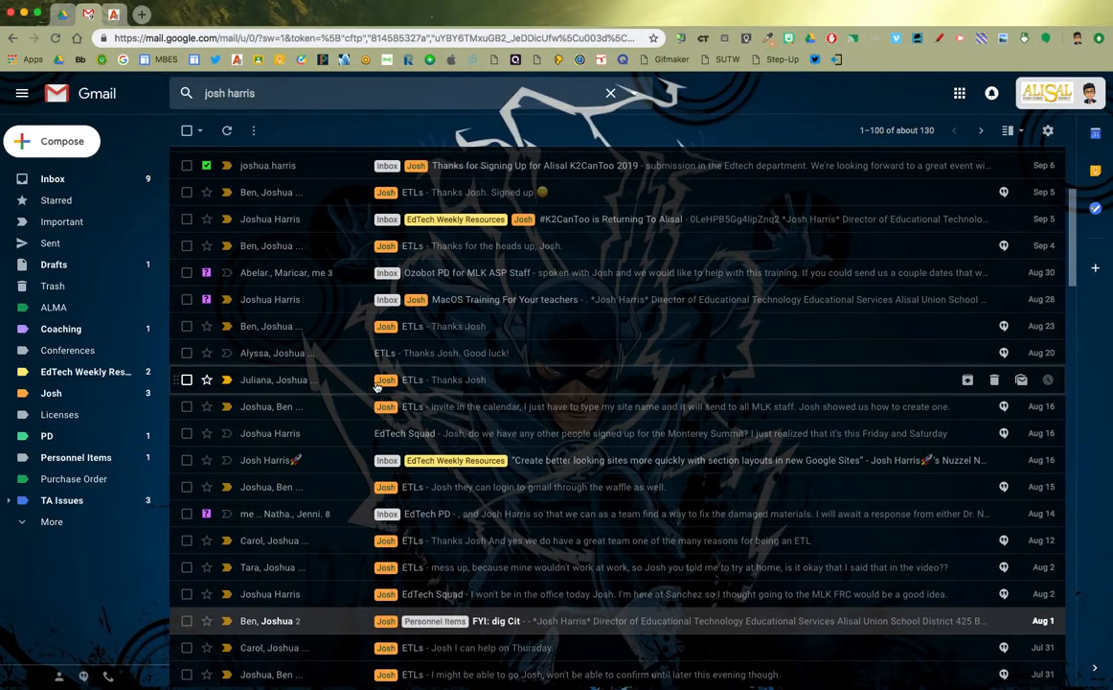
scroll(397, 385, "up", 5)
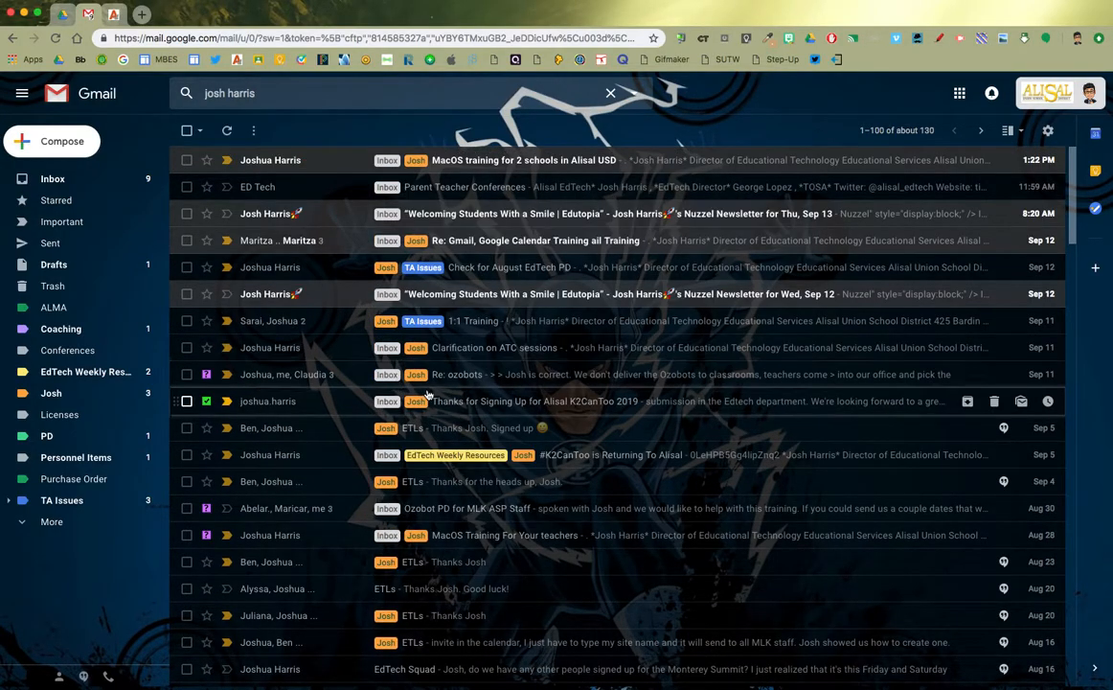
scroll(402, 383, "down", 5)
scroll(383, 378, "up", 2)
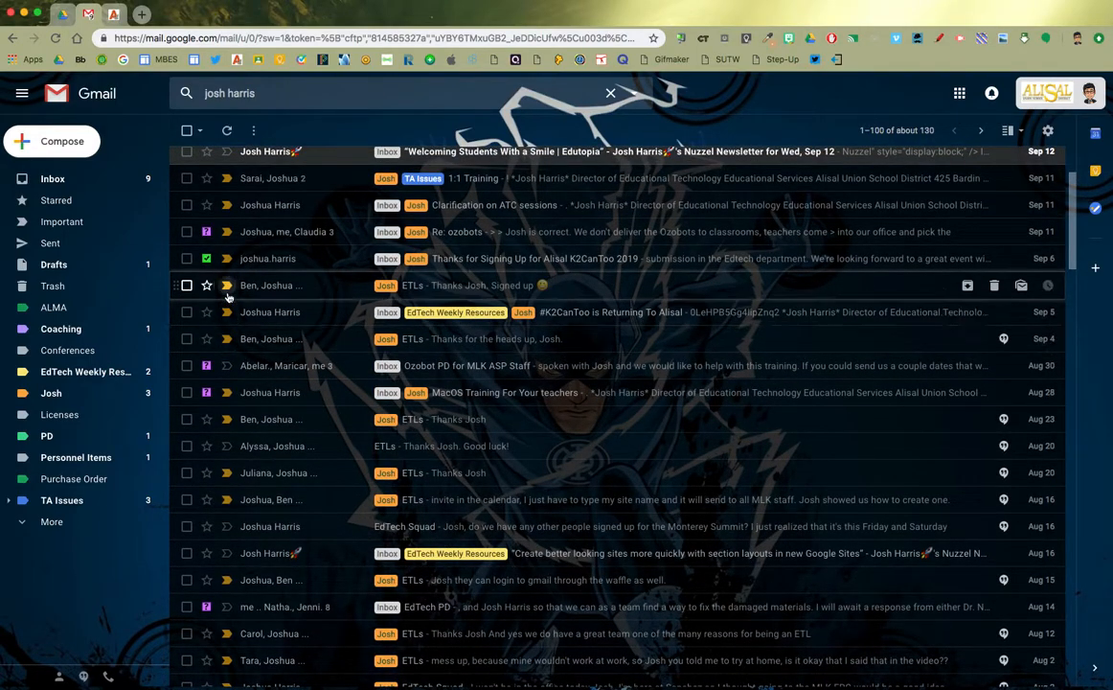
left_click(52, 179)
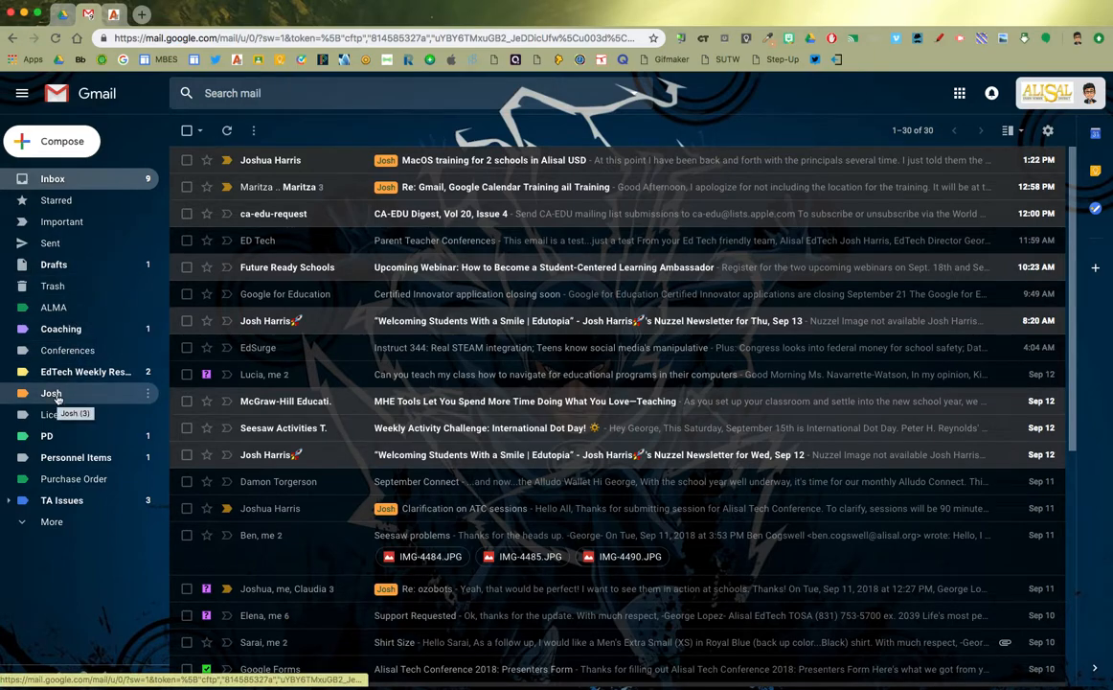
Open the Josh label and scroll through its 253 conversations
left_click(53, 394)
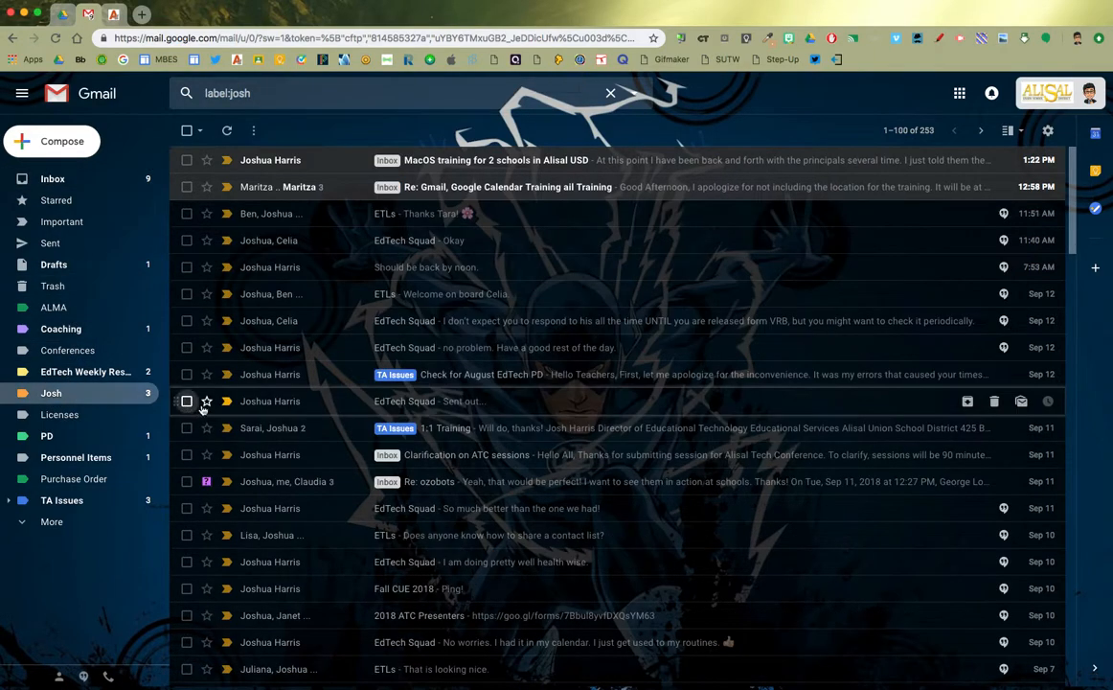
scroll(251, 412, "down", 15)
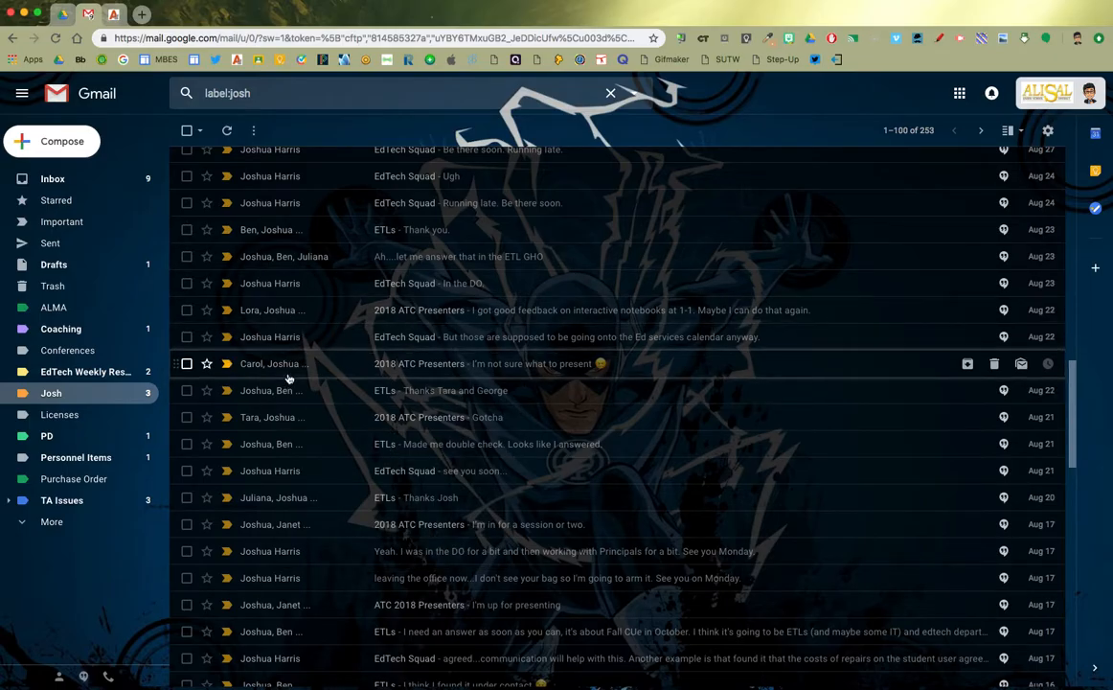
scroll(287, 377, "up", 10)
scroll(287, 377, "down", 10)
scroll(287, 374, "up", 15)
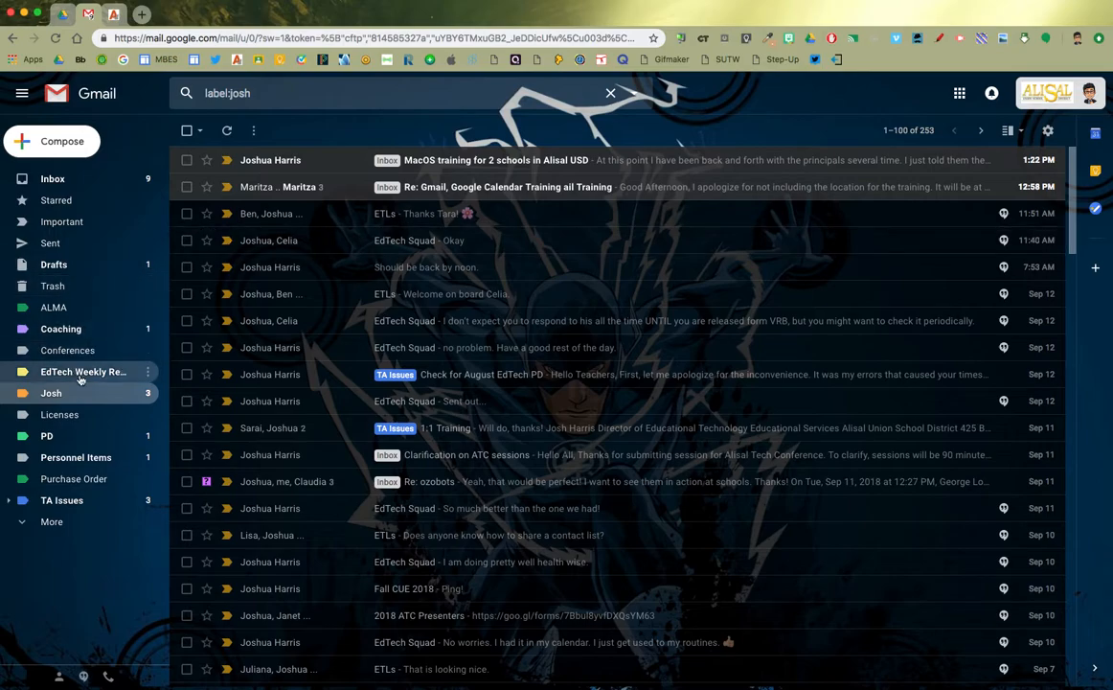
Go back to the Inbox, where 30 conversations show the colleague's mail tagged Josh
left_click(52, 180)
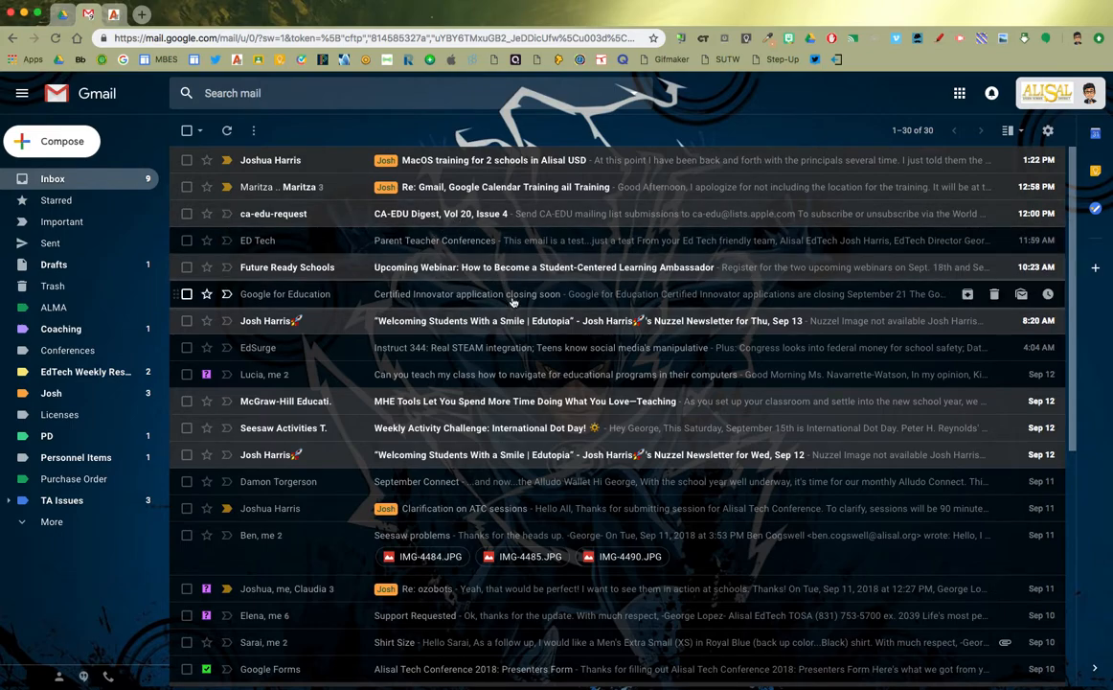
left_click(99, 527)
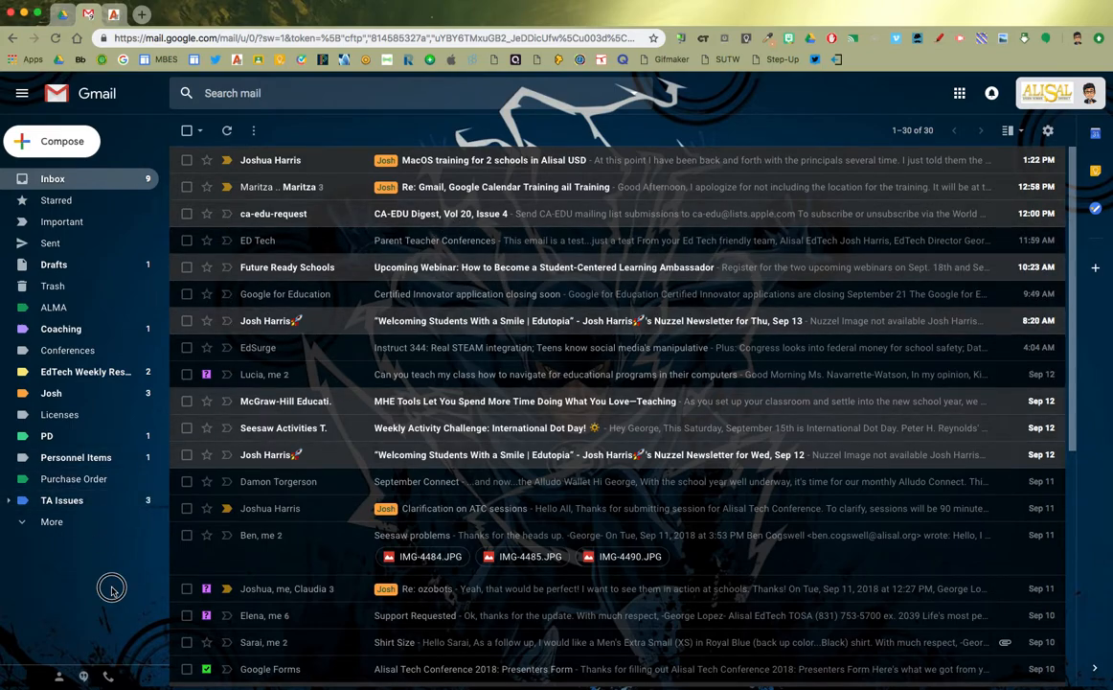
left_click(391, 14)
mouse_move(435, 11)
left_mouse_down()
mouse_move(464, 4)
mouse_move(439, 9)
left_mouse_up()
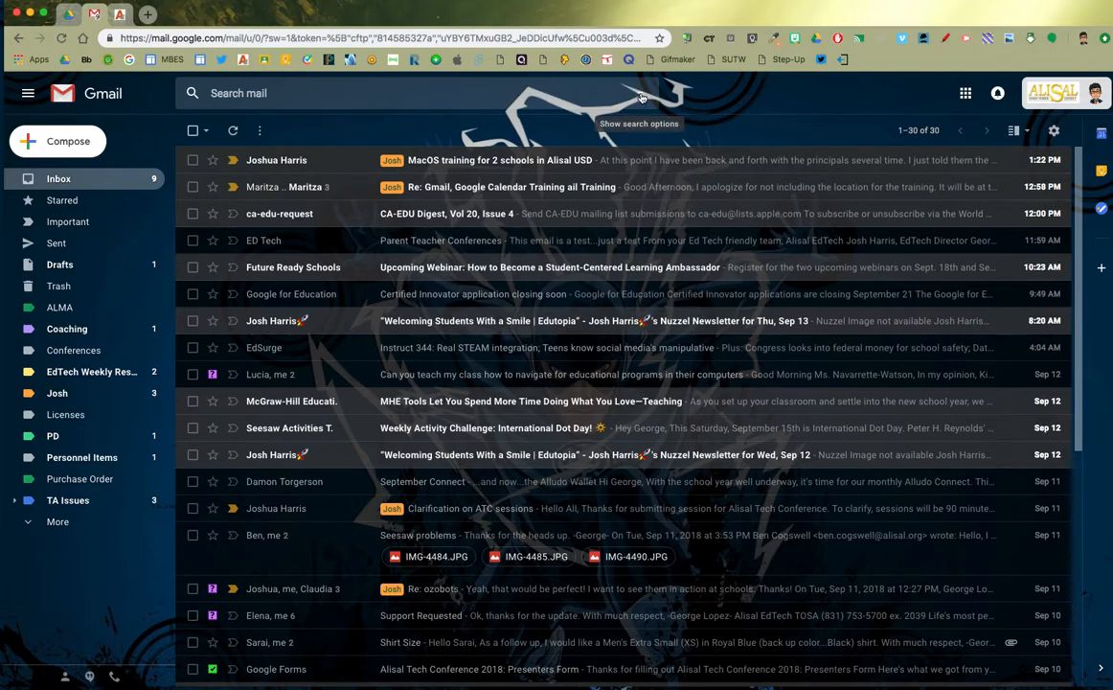
Search for 'science night' and scroll through the 18 matching conversations
left_click(495, 95)
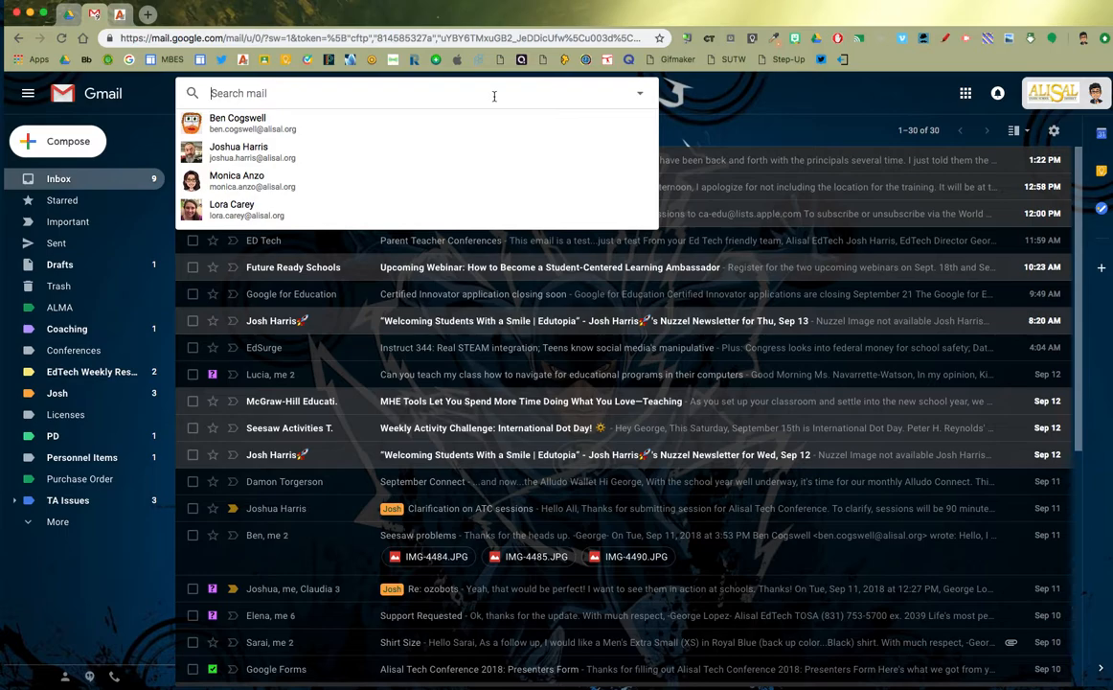
type("science night")
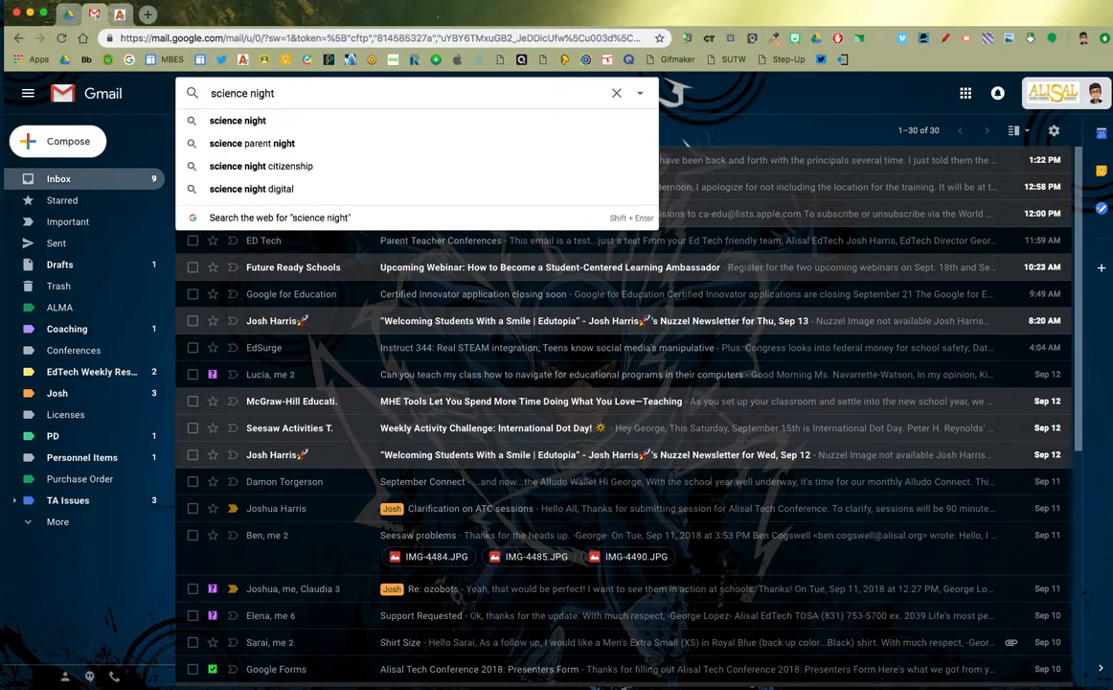
key("Return")
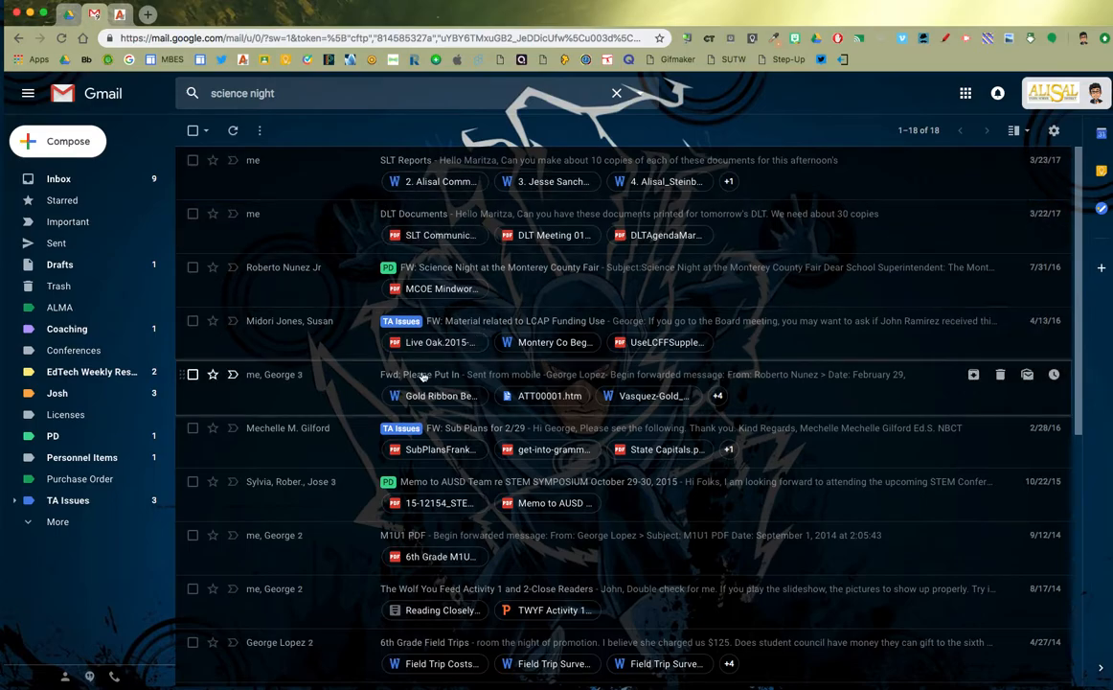
scroll(292, 342, "down", 5)
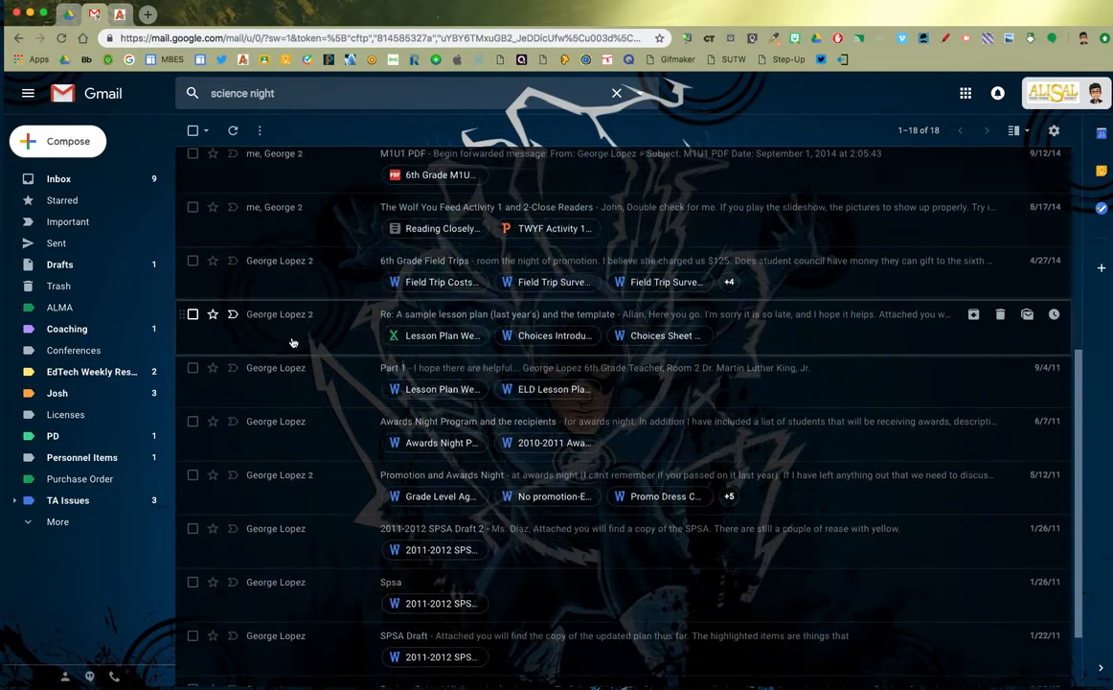
scroll(293, 342, "down", 2)
scroll(309, 341, "up", 7)
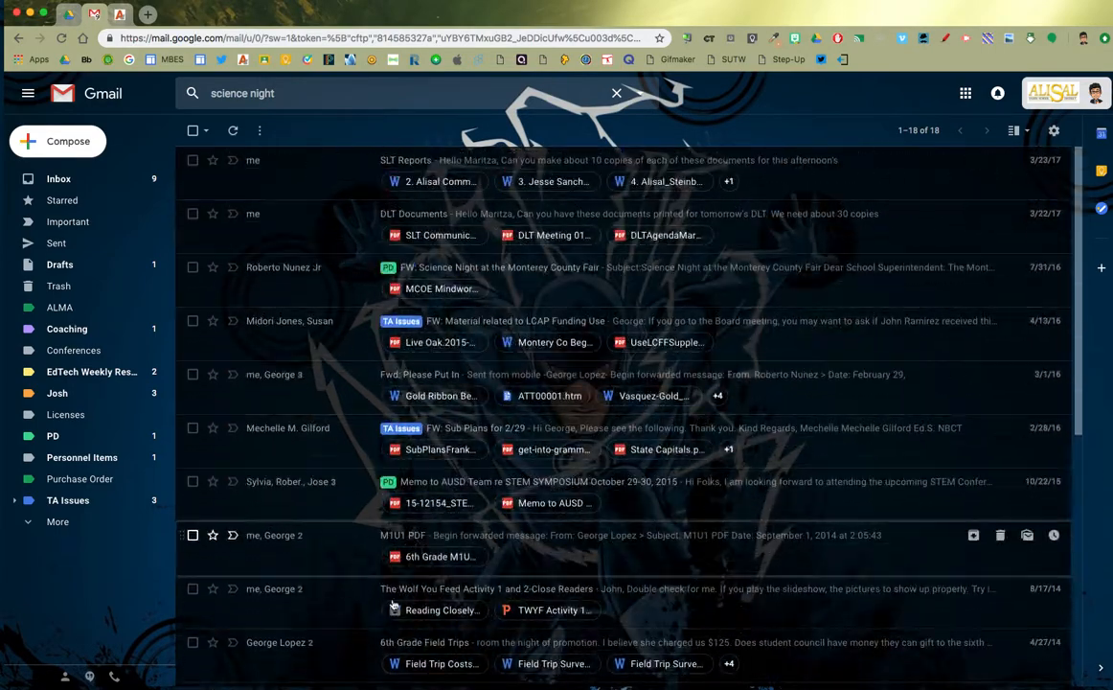
scroll(443, 534, "down", 3)
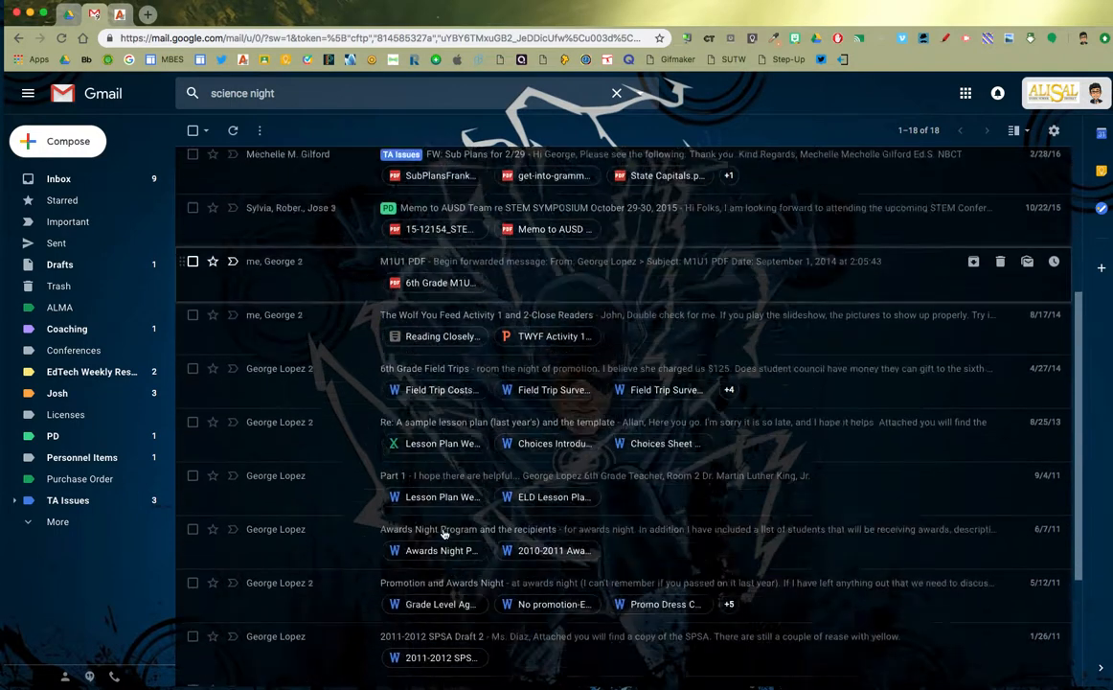
scroll(443, 533, "down", 3)
scroll(444, 536, "up", 7)
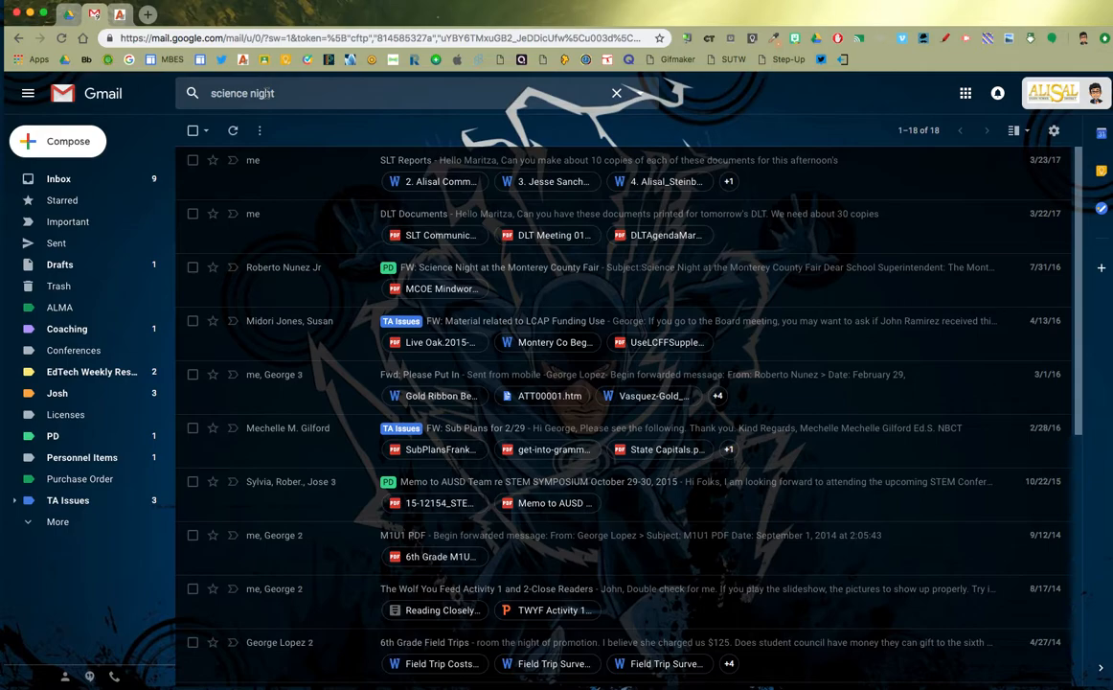
Start a filter from the 'science night' search via the search options
left_click(642, 96)
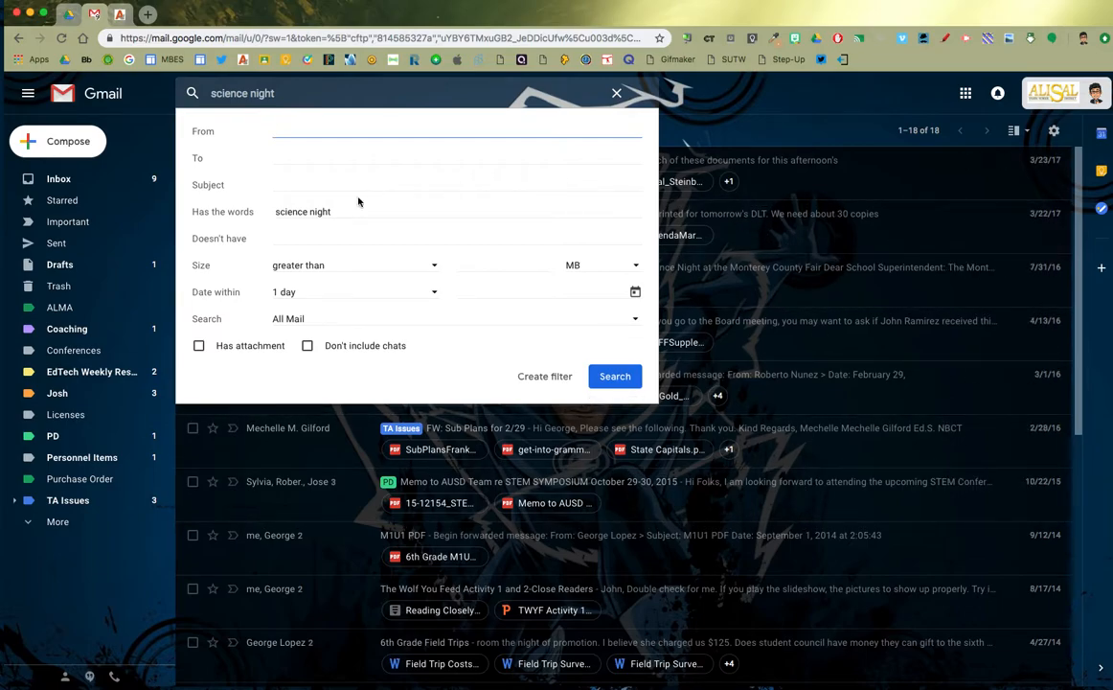
left_click(541, 378)
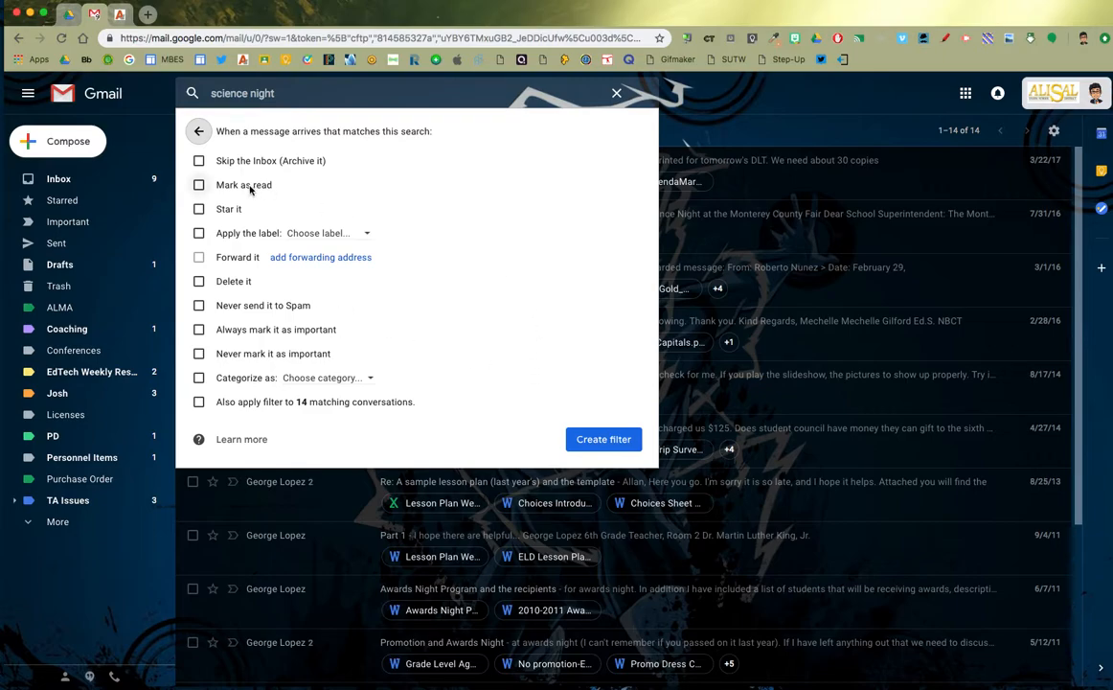
Have the 'science night' filter apply a newly created label named 'Science Night'
left_click(199, 235)
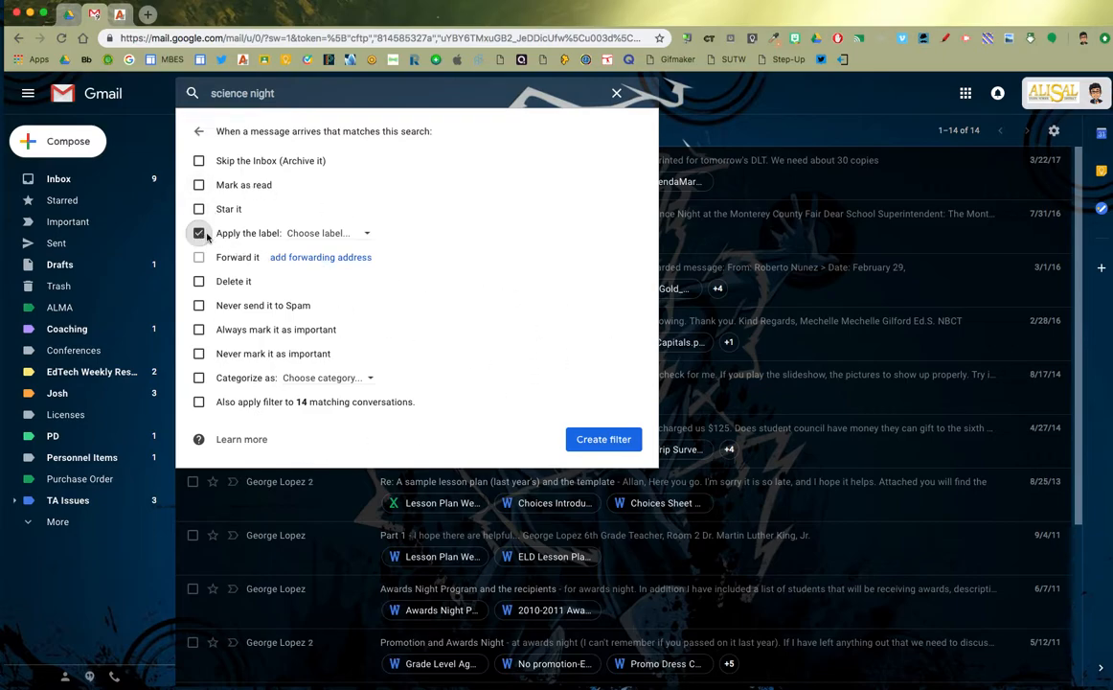
left_click(367, 234)
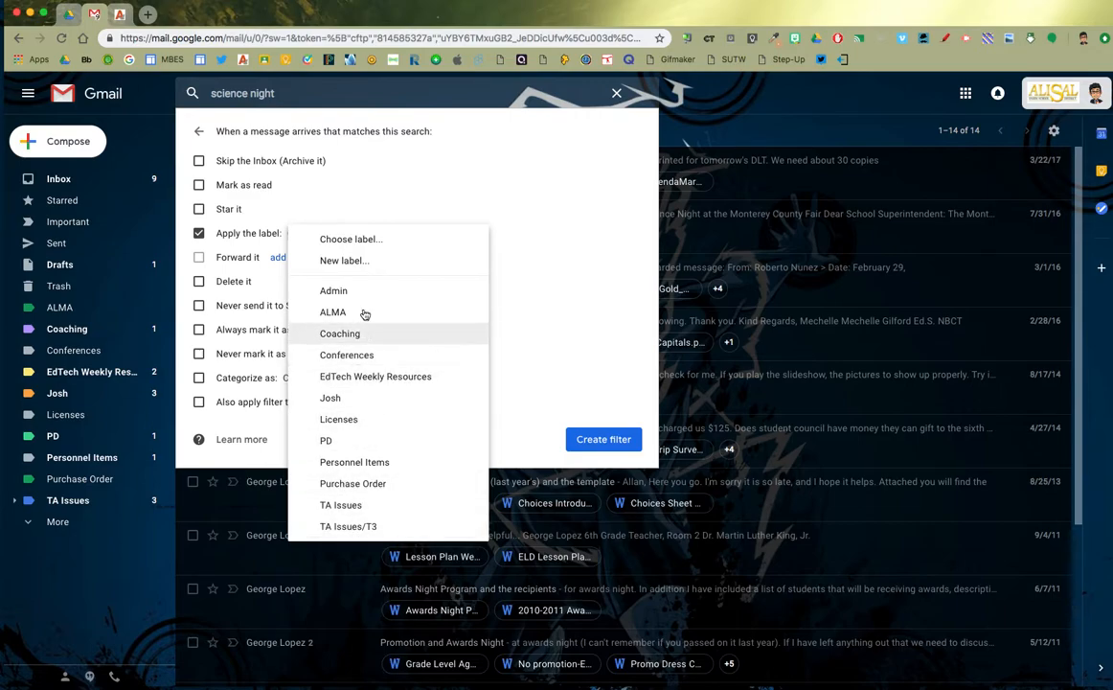
left_click(352, 261)
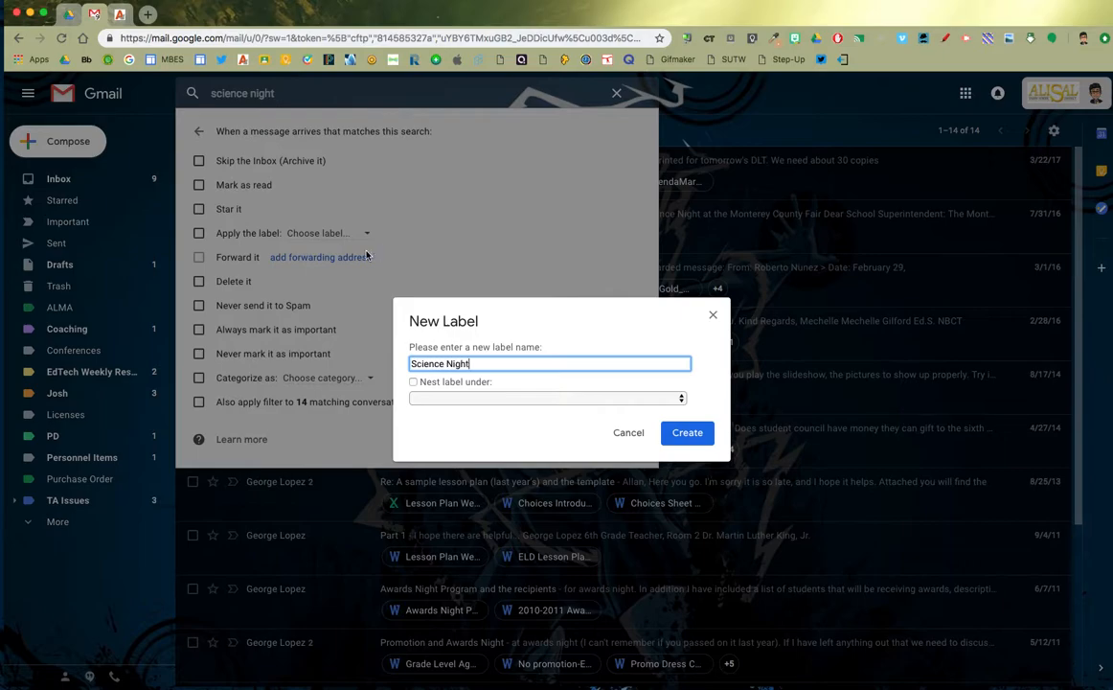
left_click(687, 432)
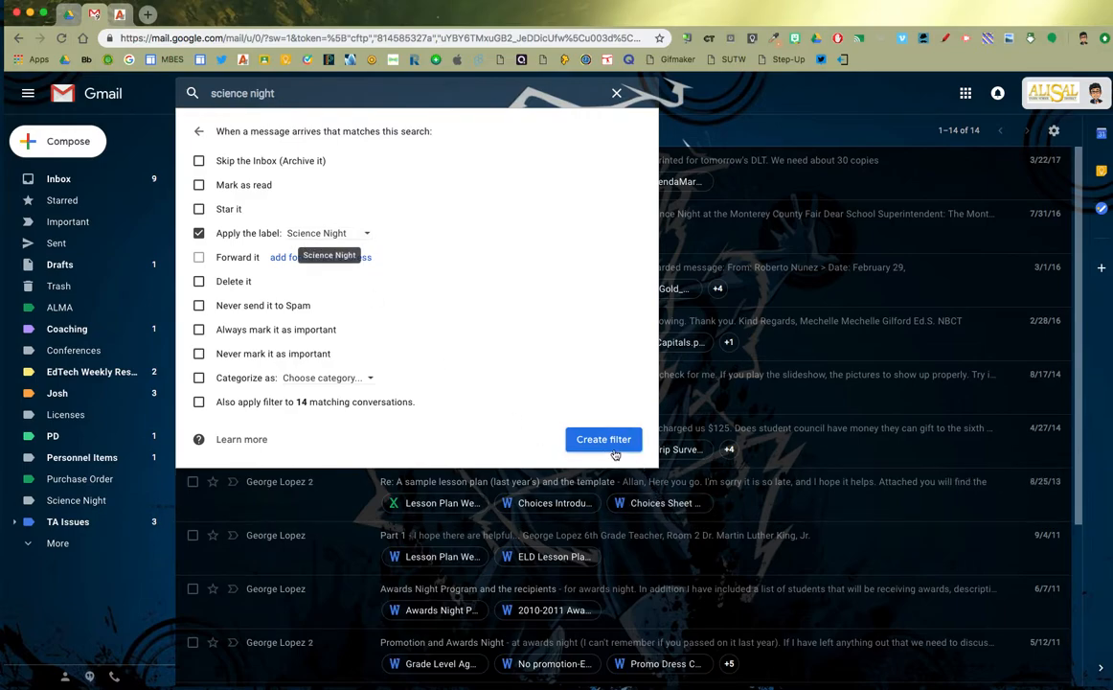
Save the 'science night' filter and go back to the Inbox
left_click(611, 446)
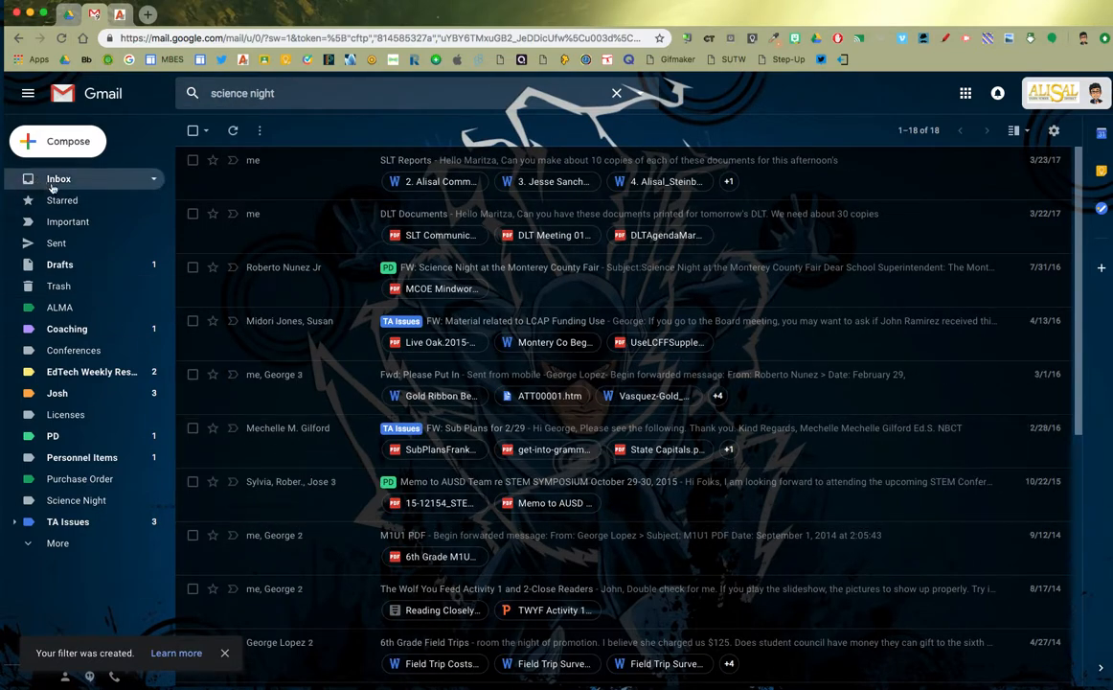
left_click(58, 181)
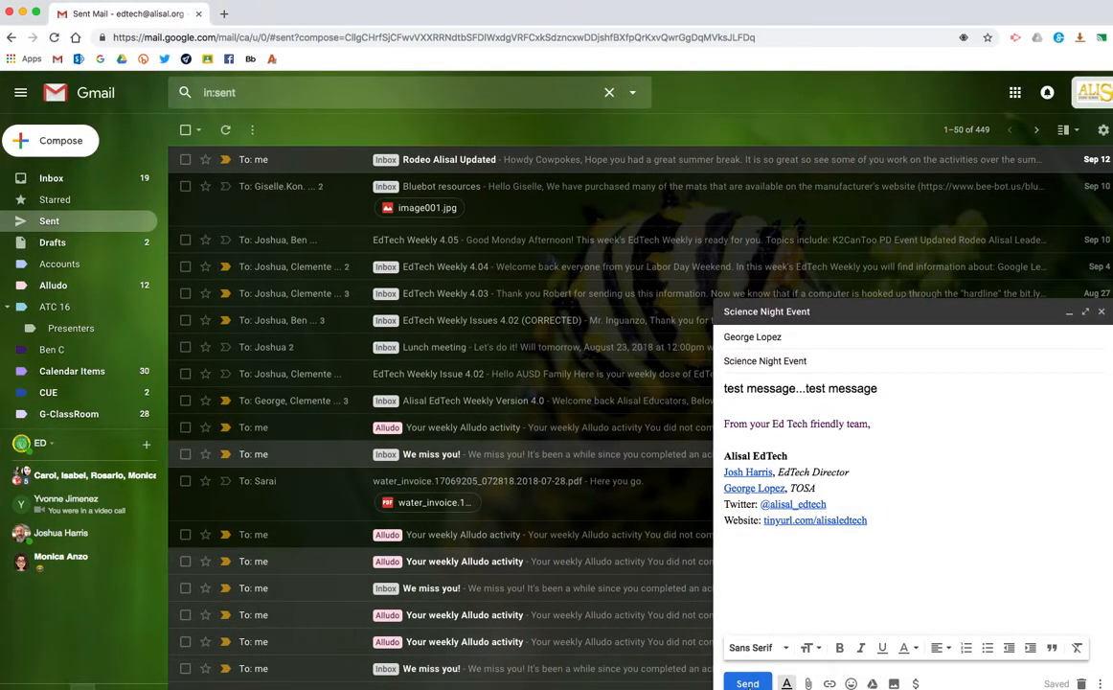
Send the 'Science Night Event' test message, then switch back to the first Gmail desktop
left_click(748, 683)
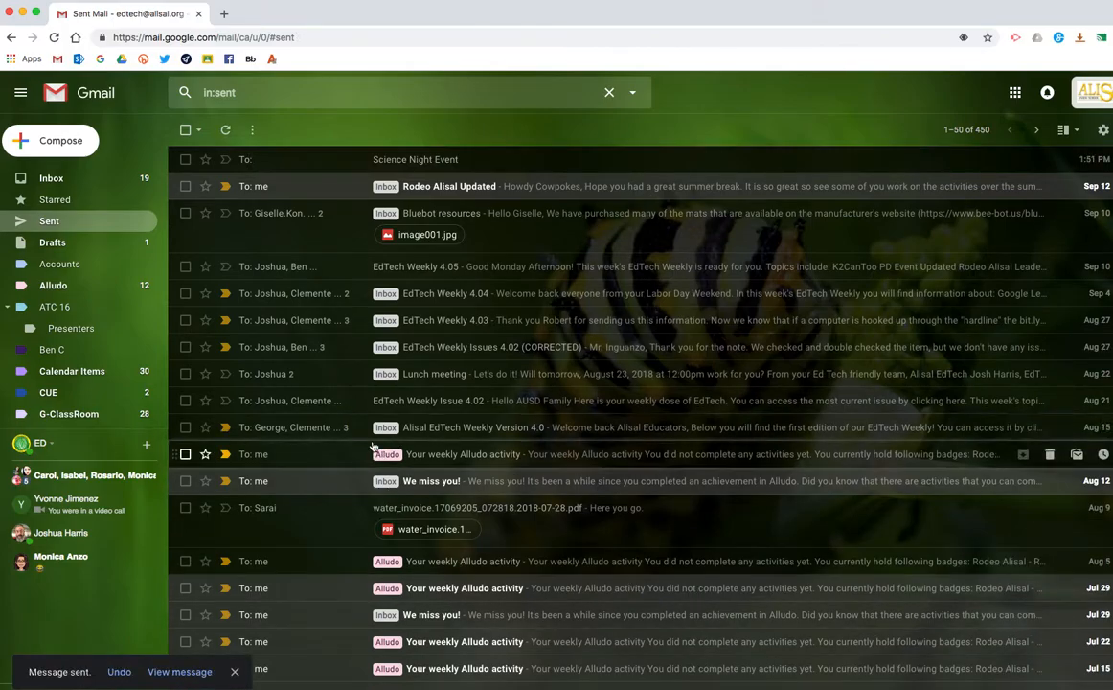
key("ctrl+Left")
key("ctrl+Right")
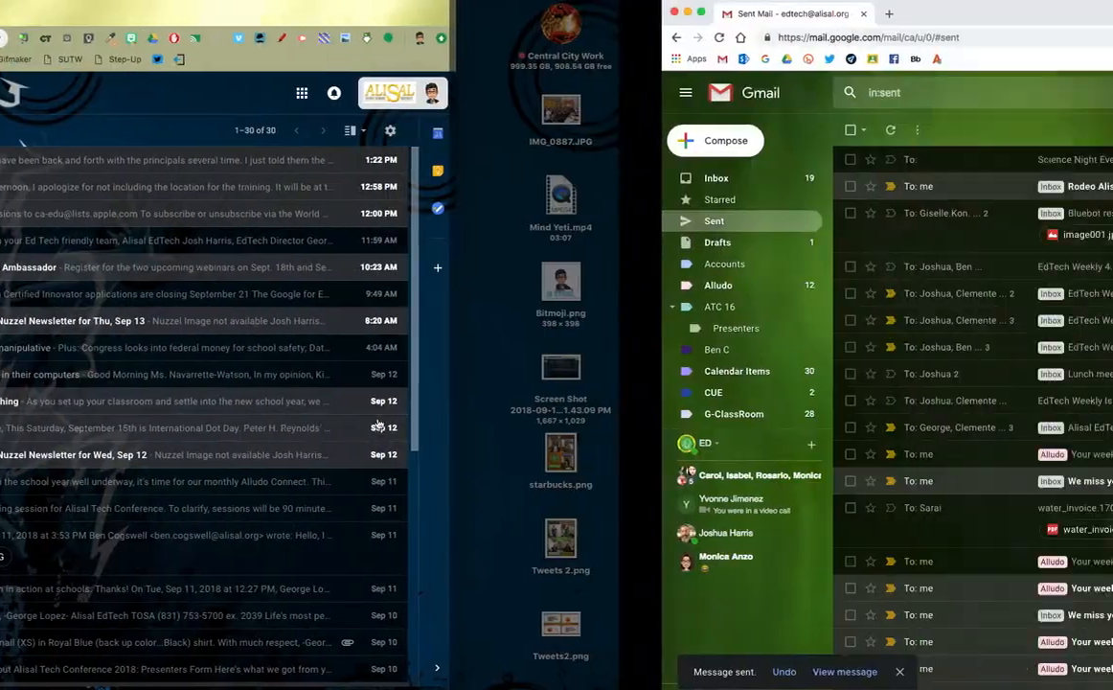
key("ctrl+Left")
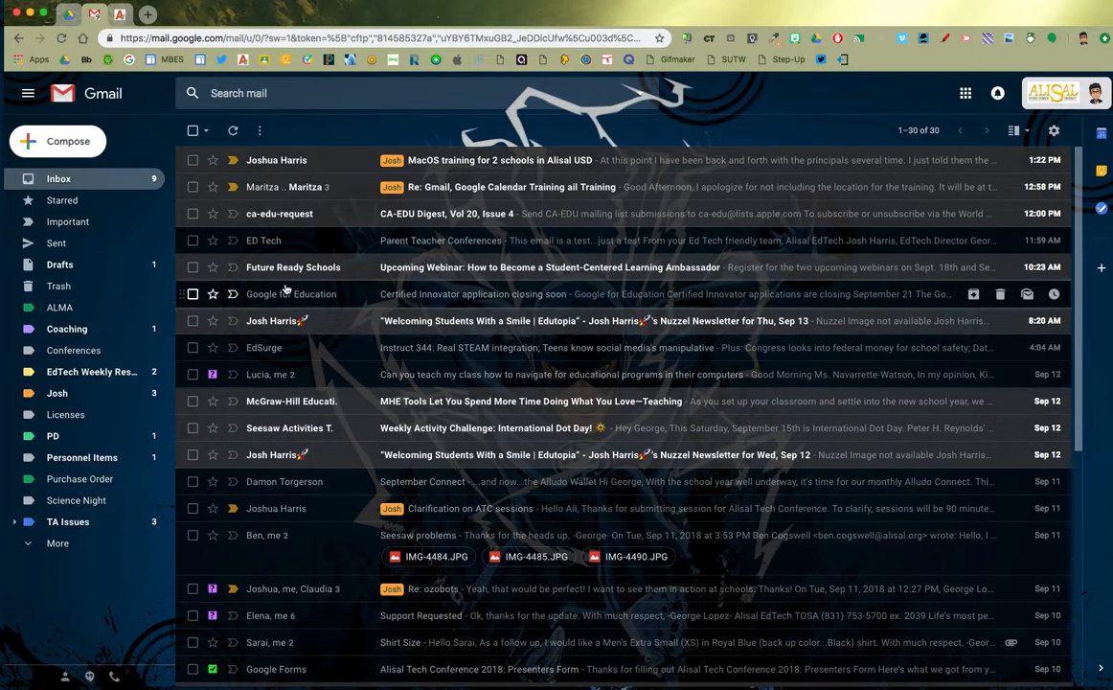
Reload Gmail repeatedly to check for the arriving 'Science Night Event' message
left_click(61, 40)
left_click(62, 38)
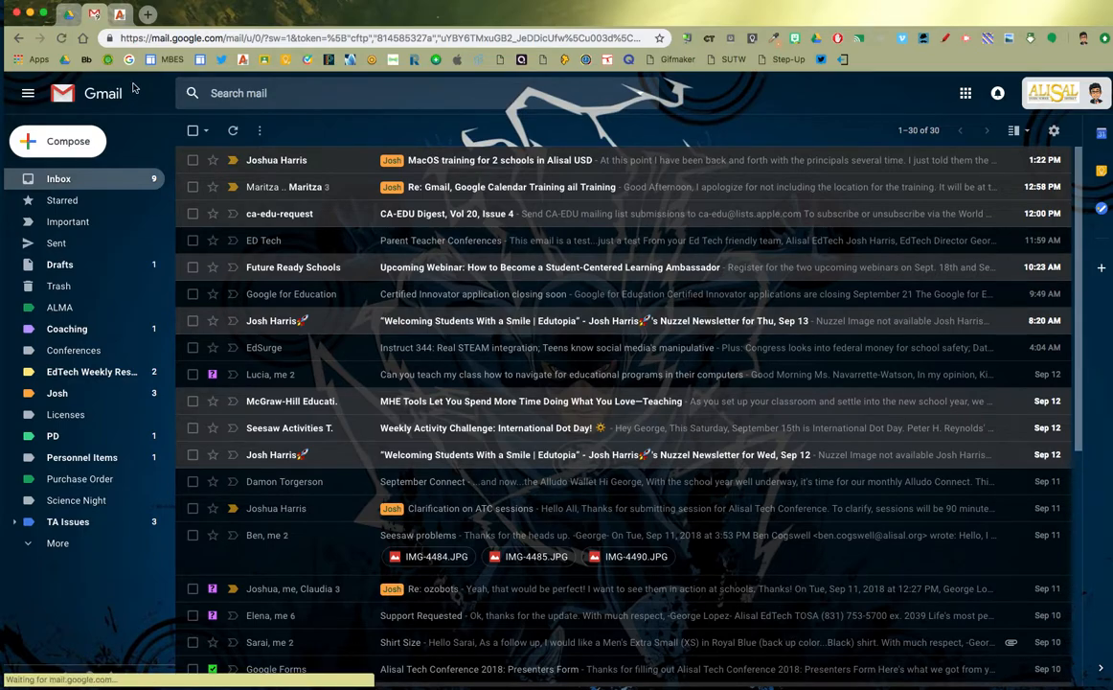
left_click(61, 39)
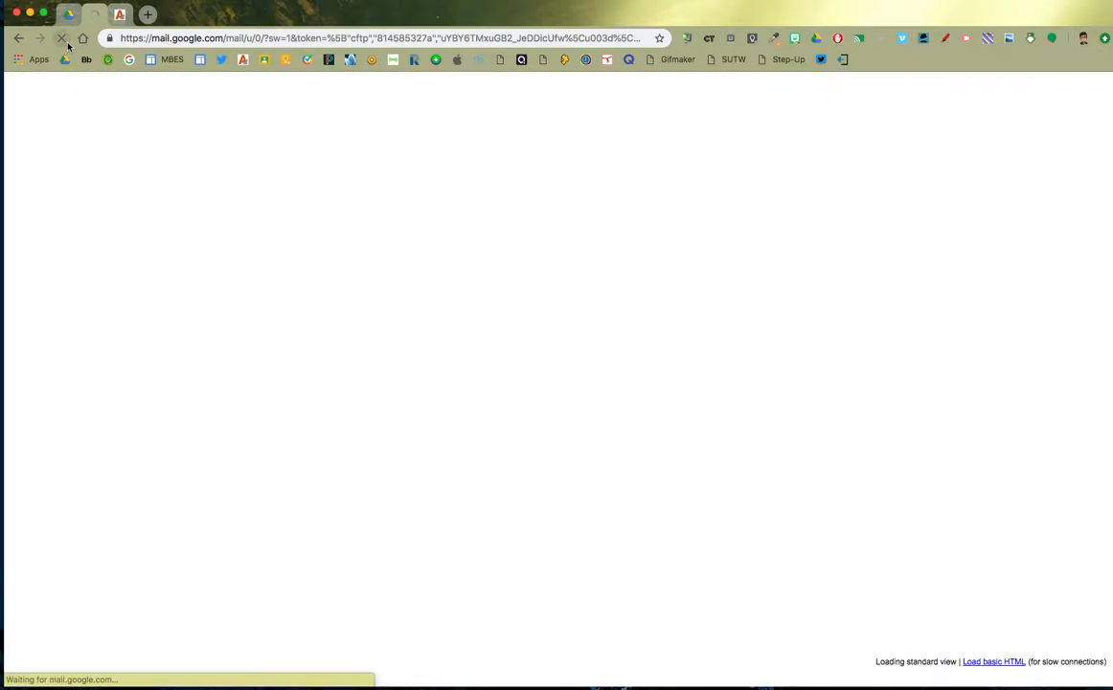